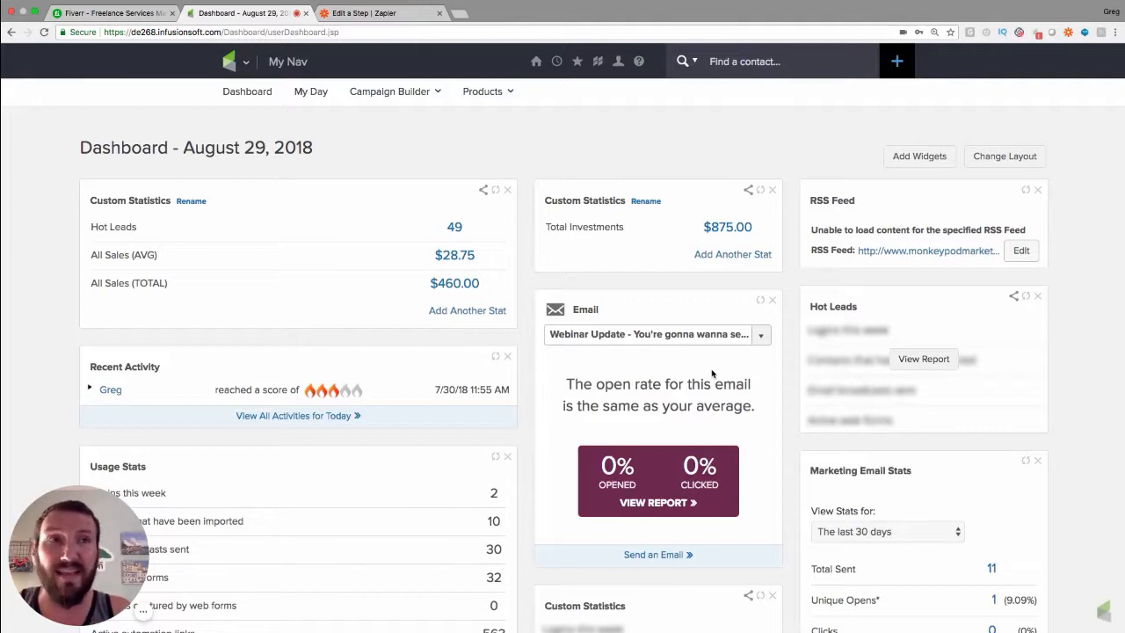
# Start a new search from the CRM contacts list.
pyautogui.click(235, 61)
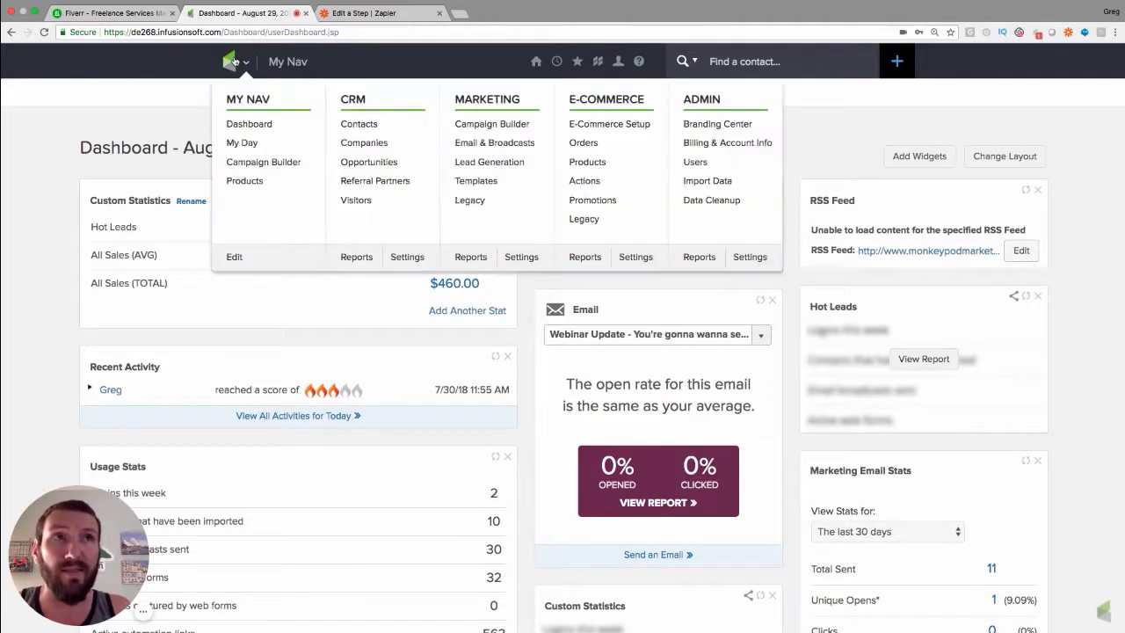
pyautogui.click(367, 124)
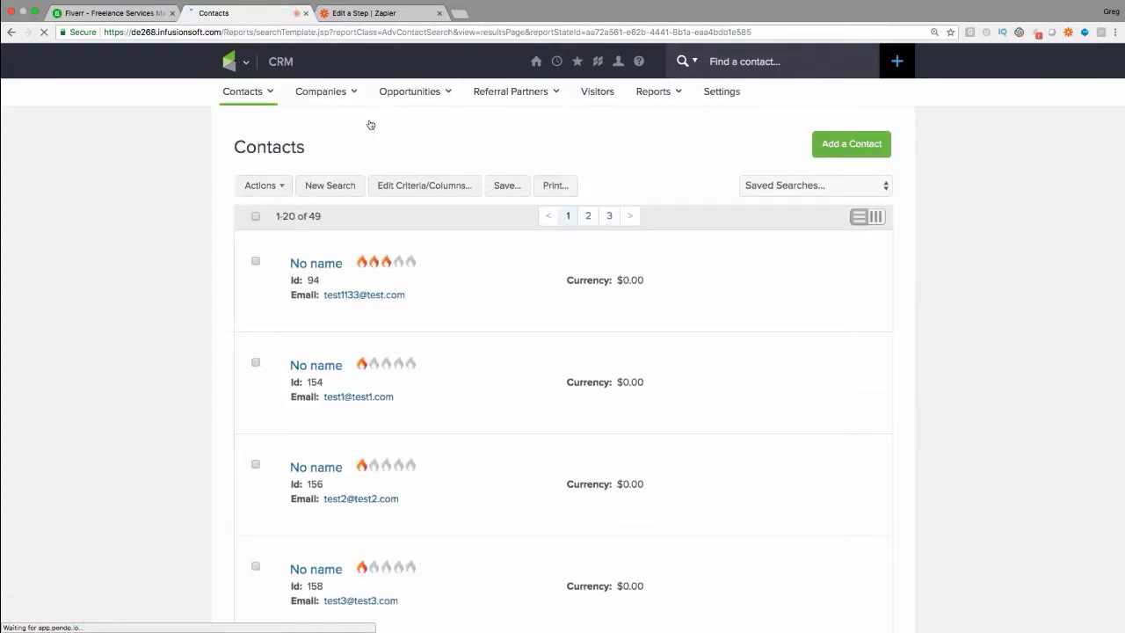
pyautogui.click(330, 185)
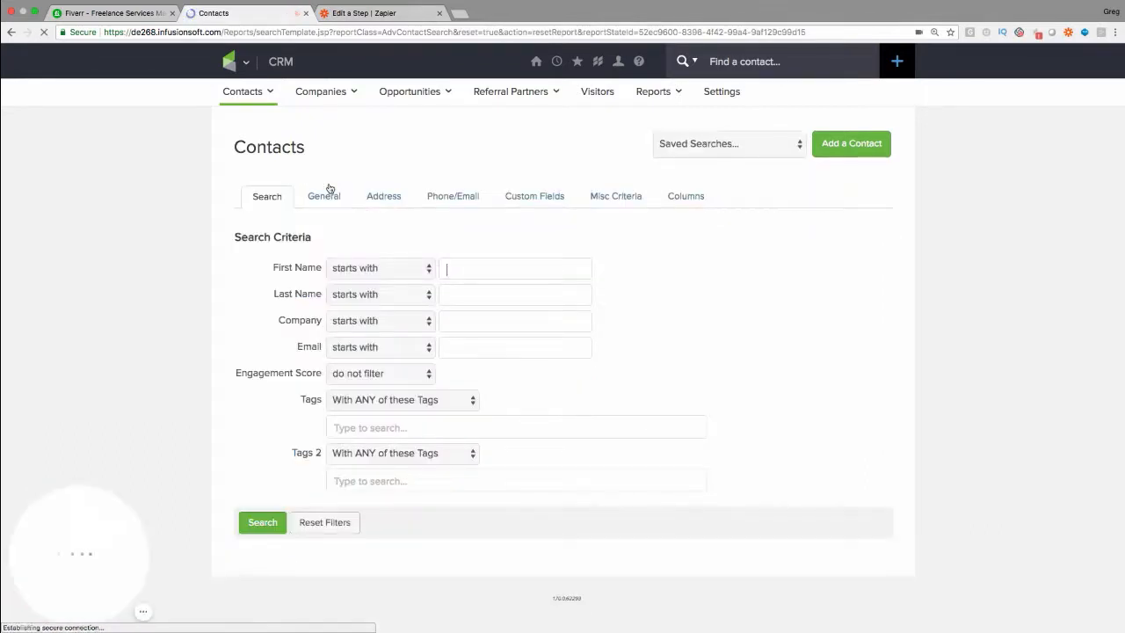
# Search for contacts by the miscellaneous Owner ID criterion, set to "doesn't contain any" with the account user's name selected.
pyautogui.click(605, 196)
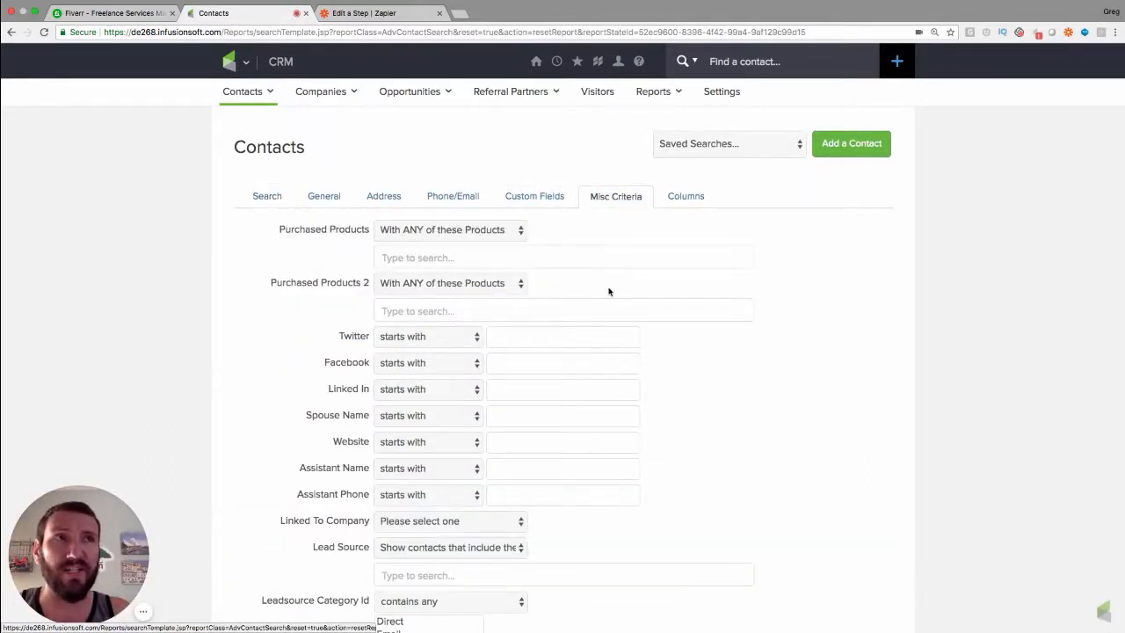
pyautogui.scroll(-15, 609, 291)
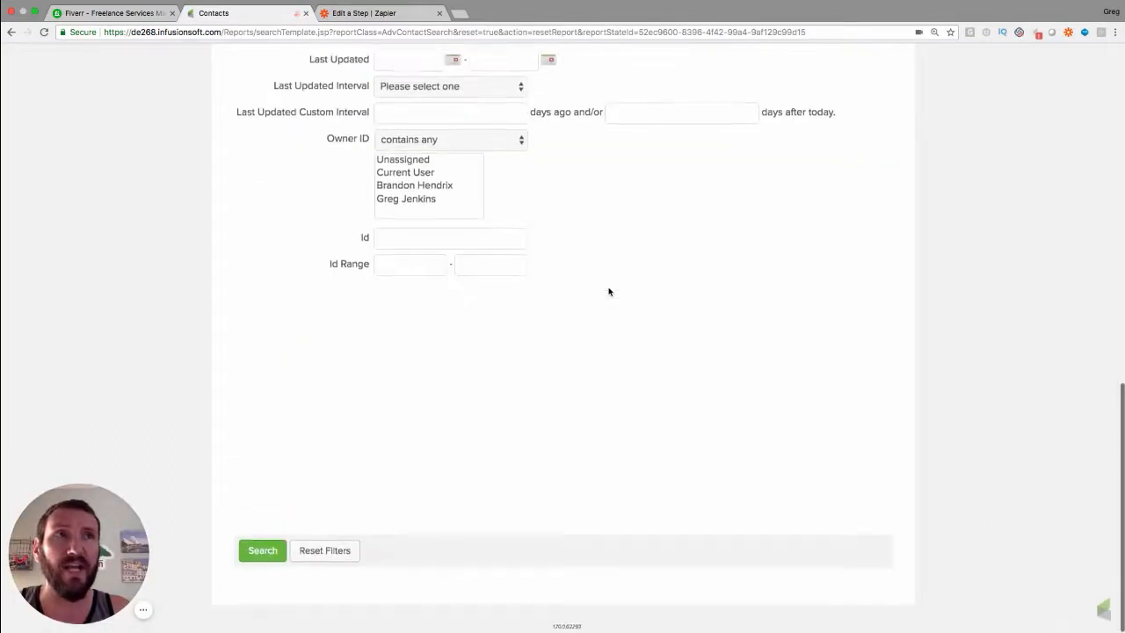
pyautogui.click(434, 201)
pyautogui.click(412, 149)
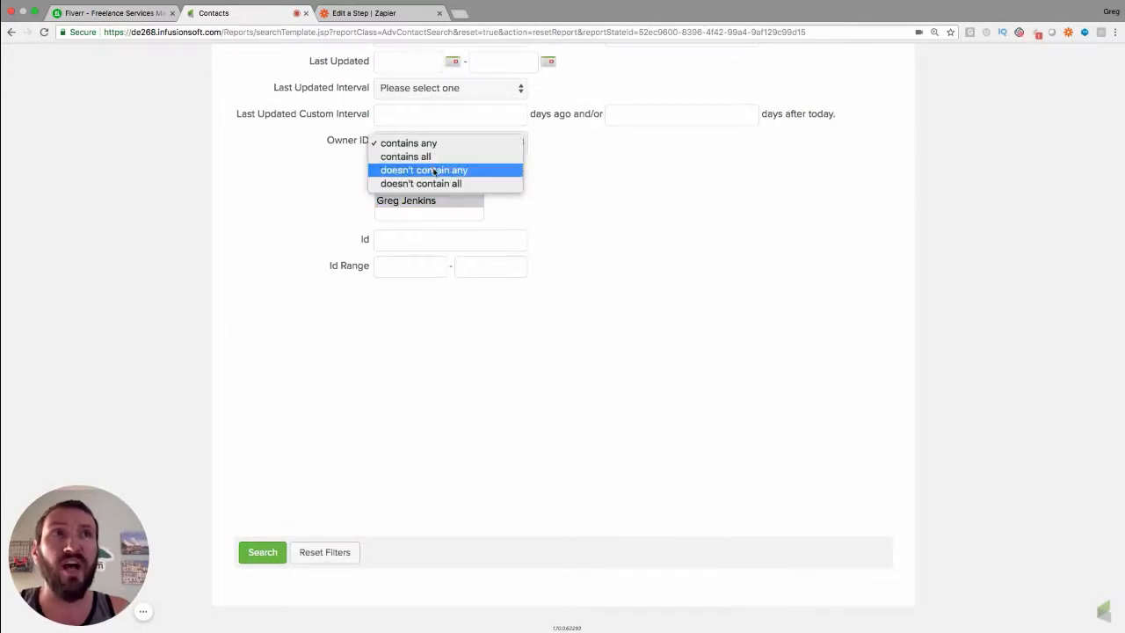
pyautogui.click(434, 171)
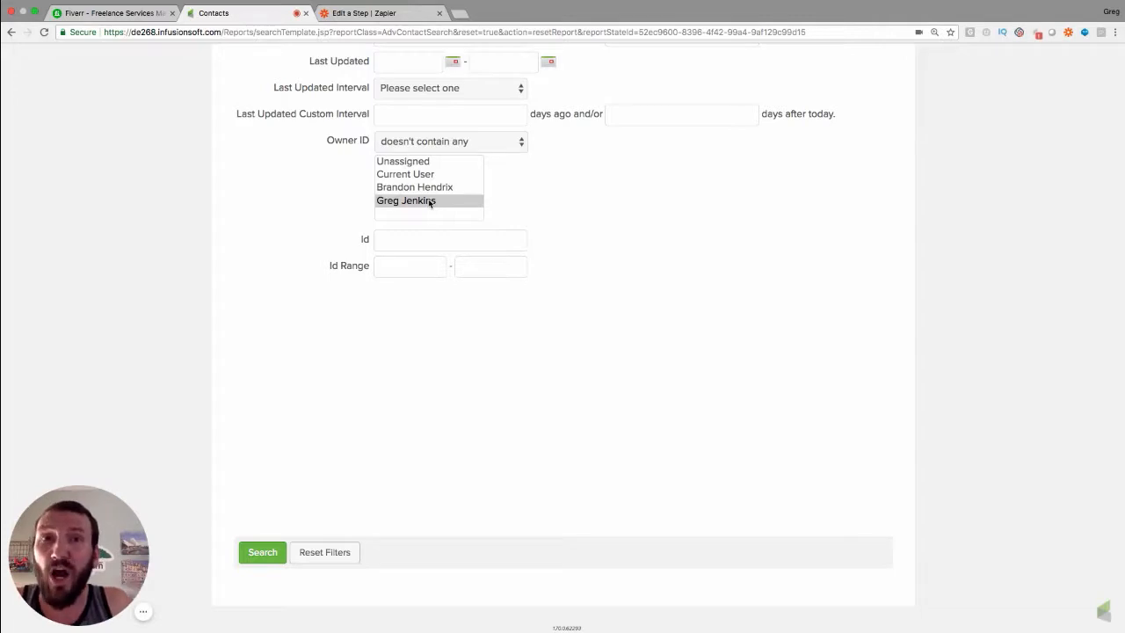
pyautogui.click(266, 553)
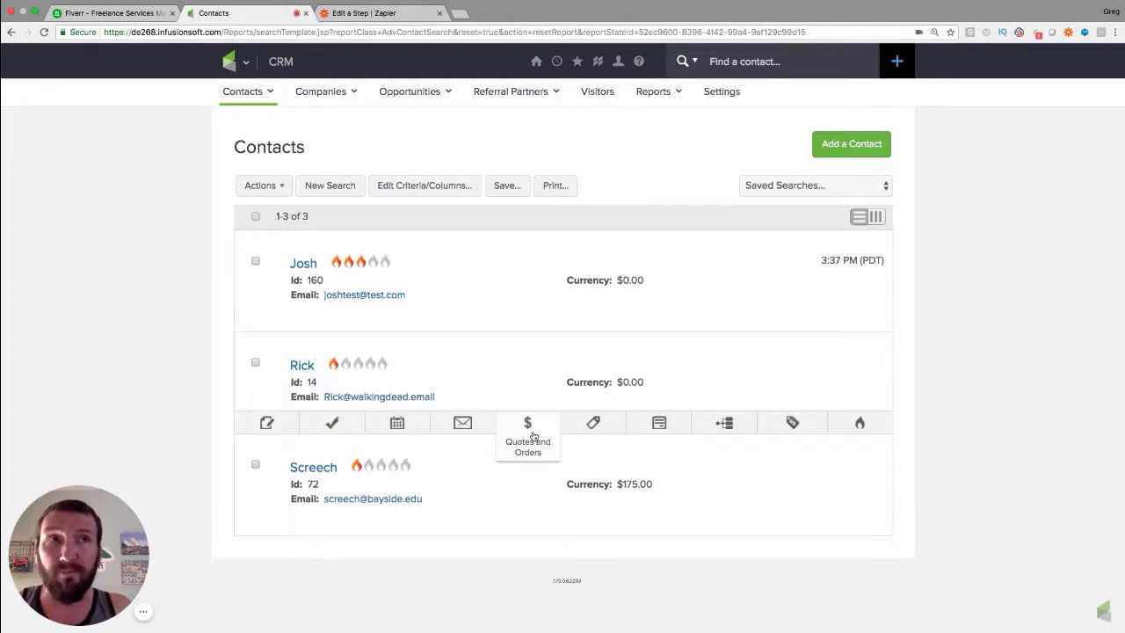
# Save the search with a name made of "Not Assigned to" and the account user's first name.
pyautogui.click(519, 195)
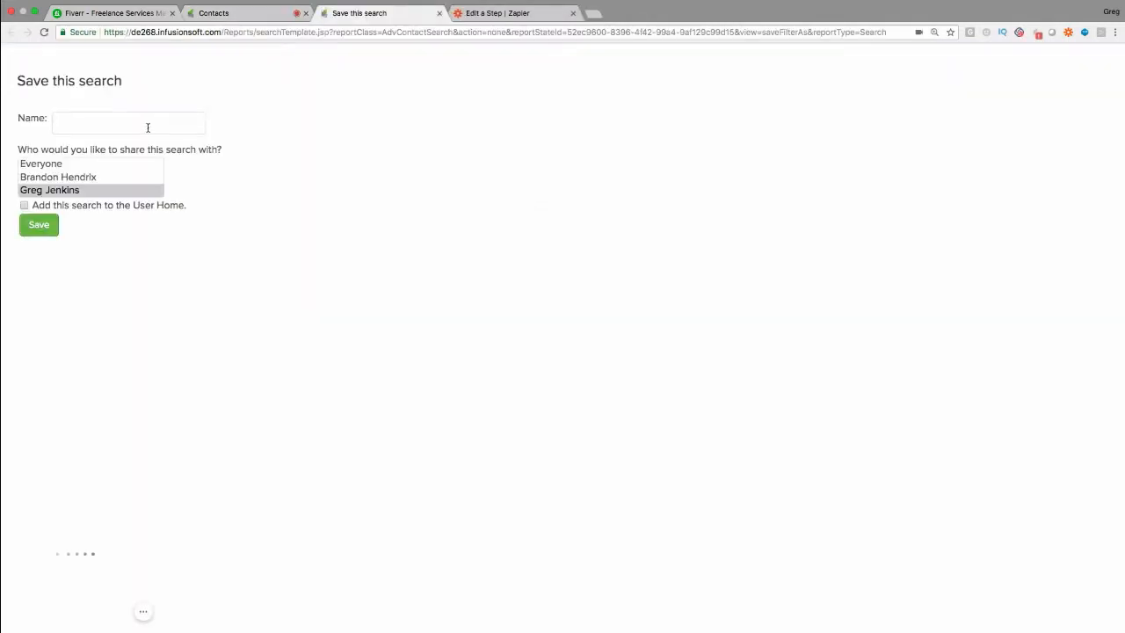
pyautogui.click(148, 127)
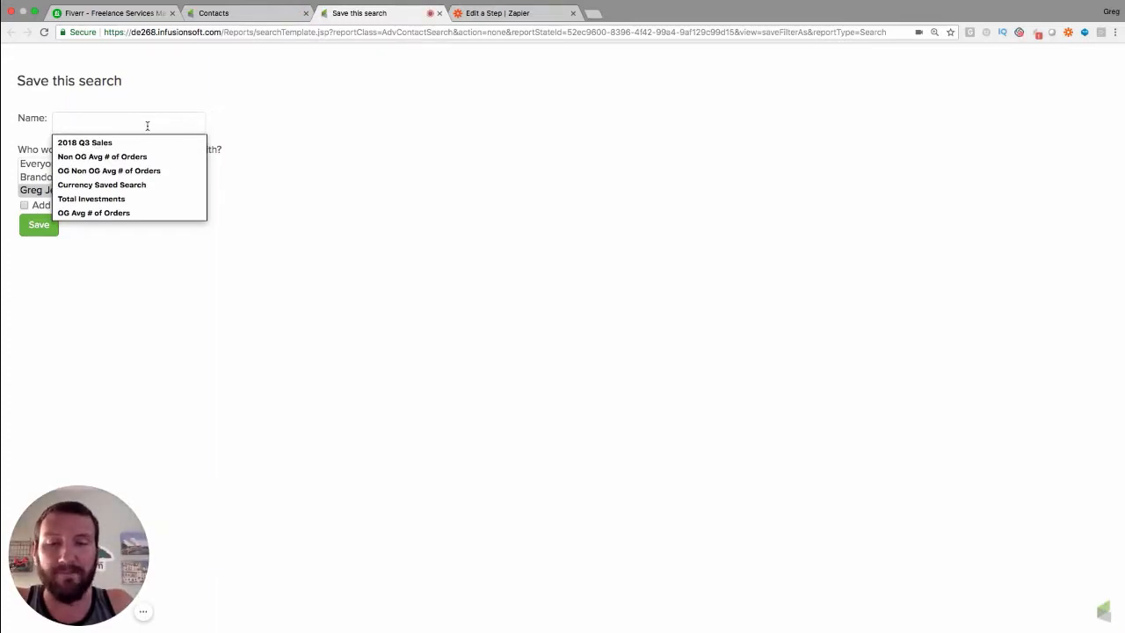
pyautogui.write('Not Assigned to Greg')
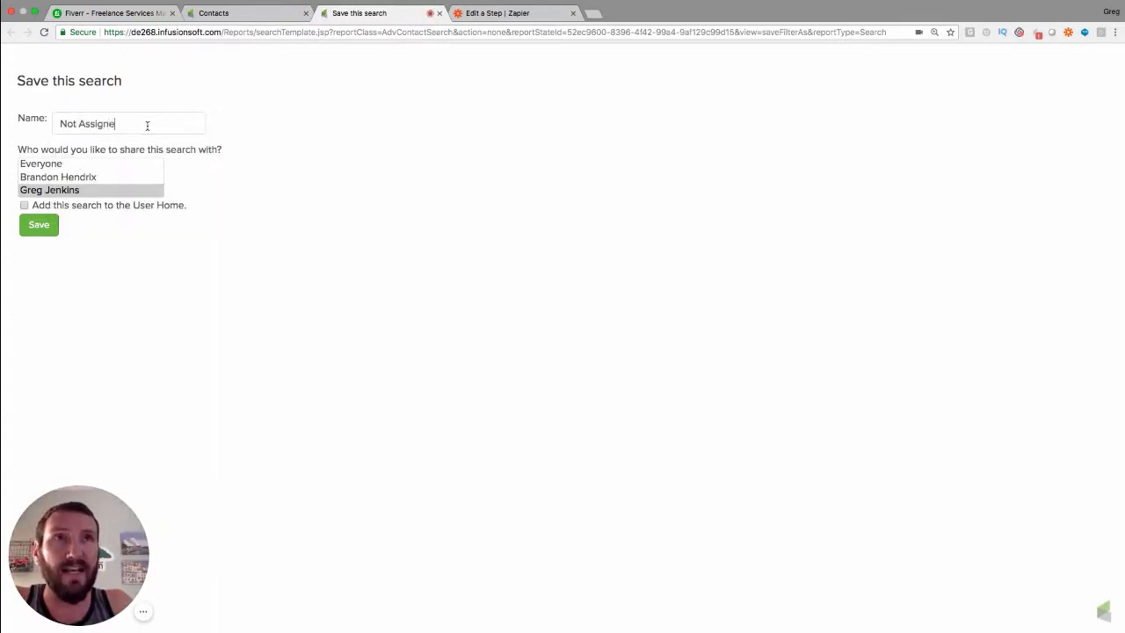
pyautogui.click(39, 225)
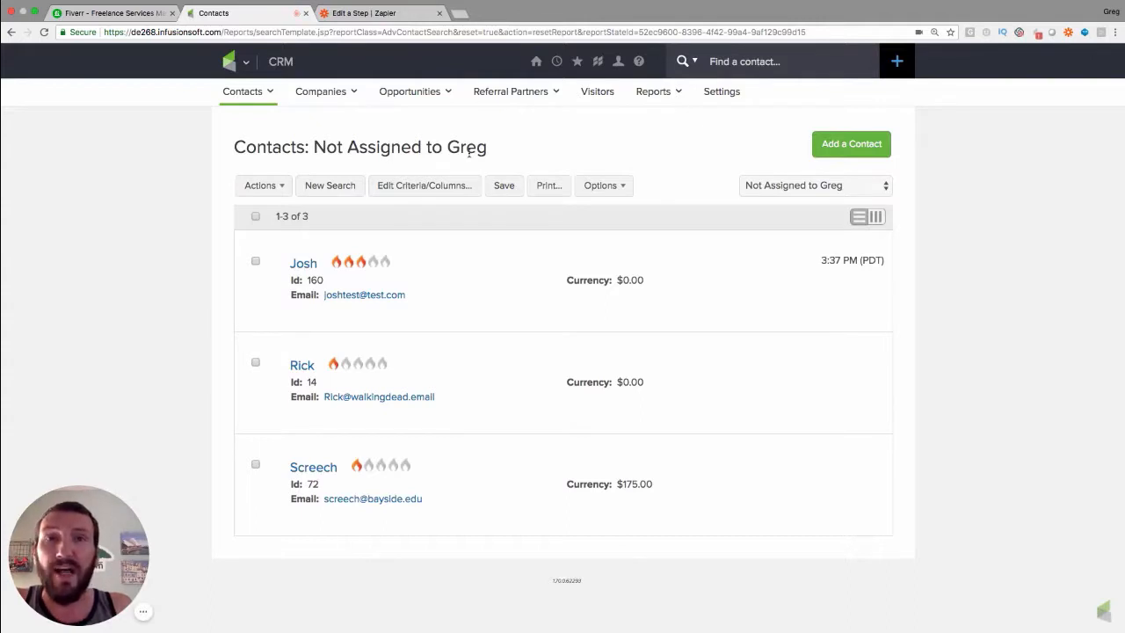
# Set up the saved search's notification email for Monday through Friday, sent only when results are found.
pyautogui.click(606, 184)
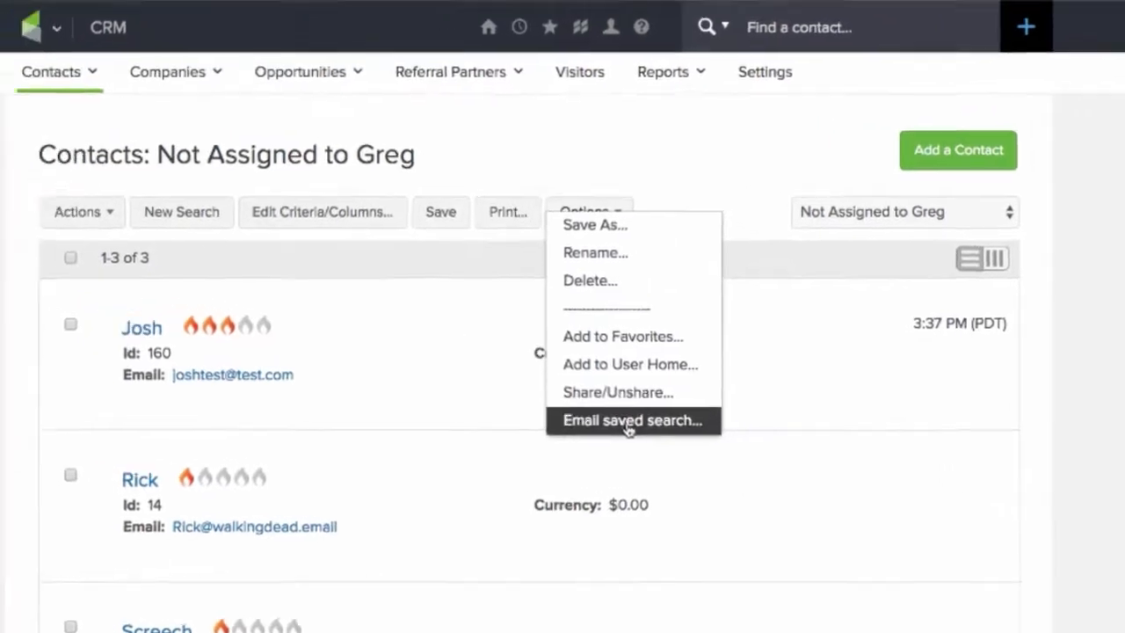
pyautogui.click(629, 422)
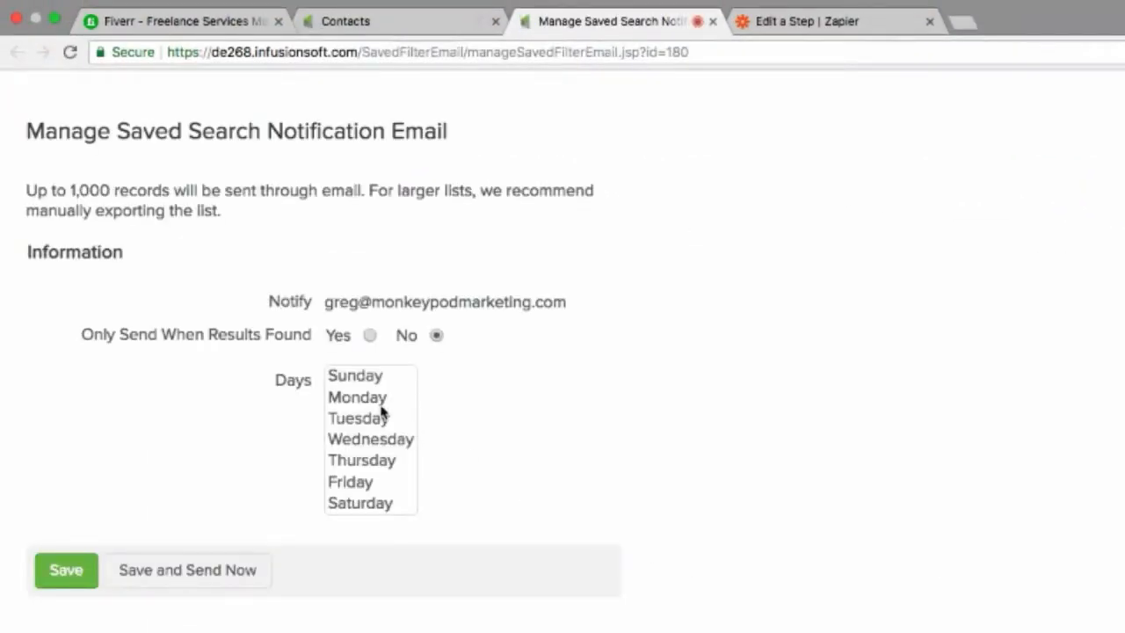
pyautogui.moveTo(378, 400); pyautogui.dragTo(379, 489)
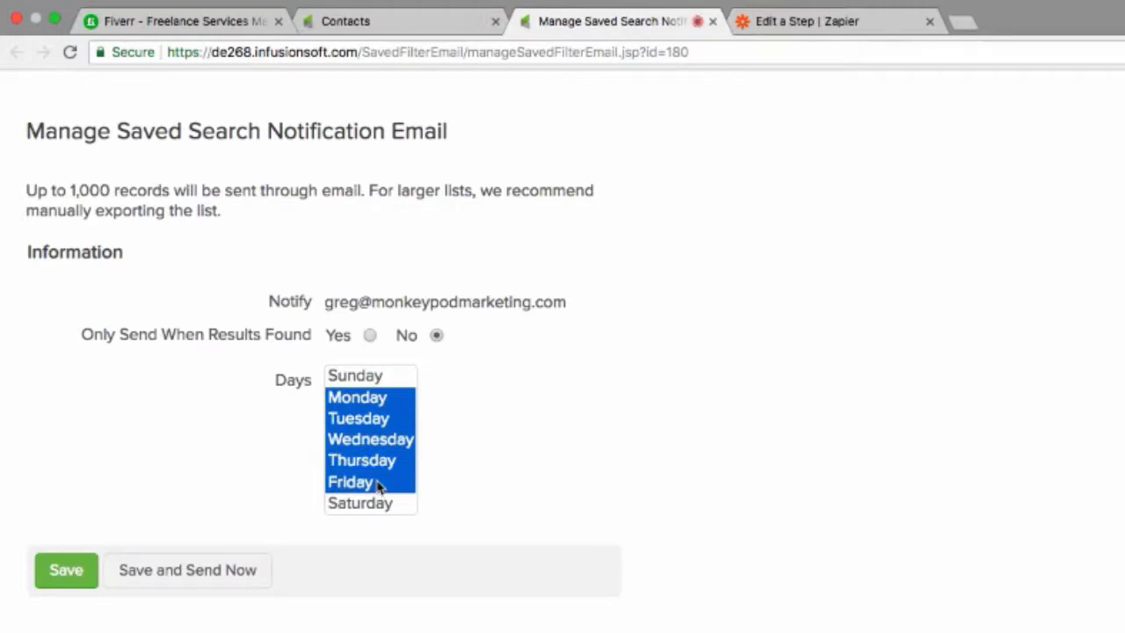
pyautogui.click(371, 337)
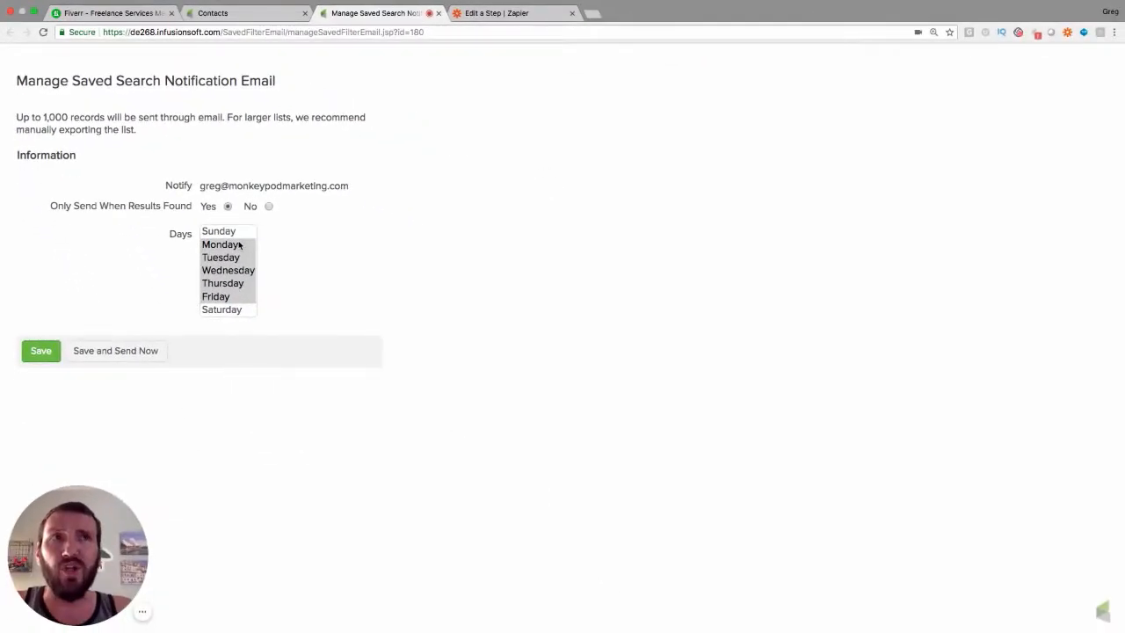
# Reselect Monday through Friday as the notification days and save the notification email settings.
pyautogui.click(239, 245)
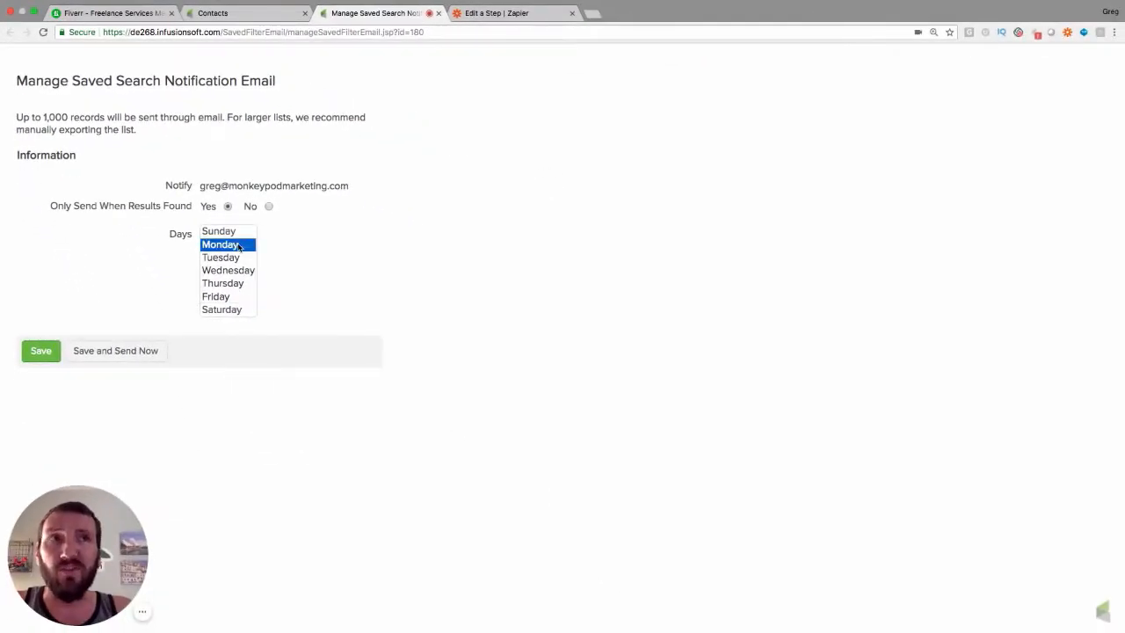
pyautogui.moveTo(238, 232); pyautogui.dragTo(239, 315)
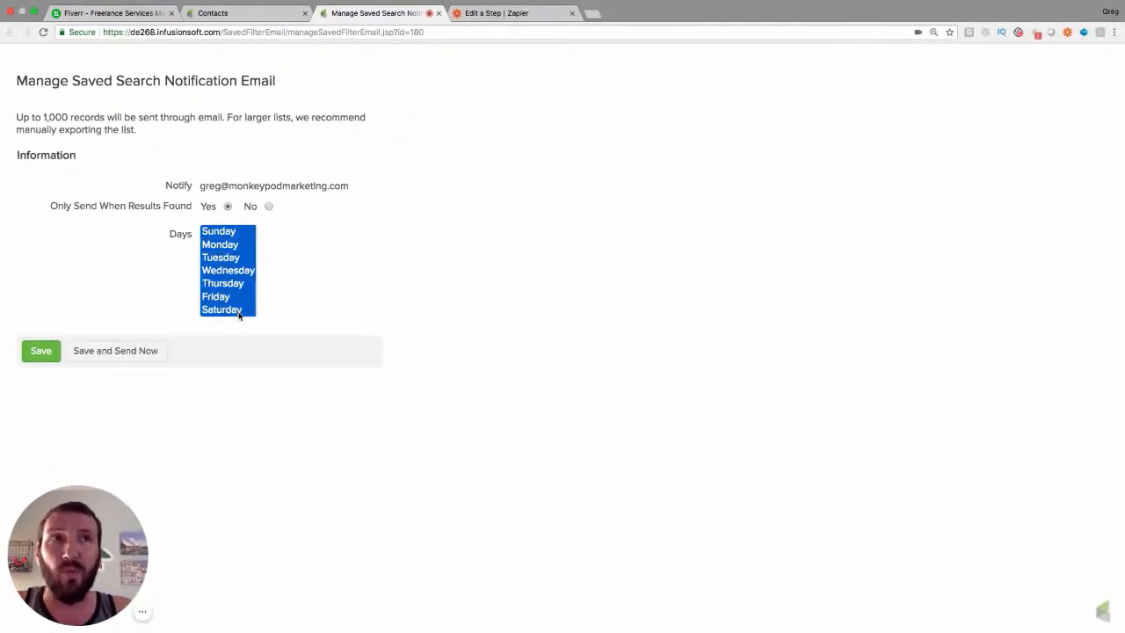
pyautogui.click(240, 246)
pyautogui.hotkey('shift', 'Down')
pyautogui.hotkey('shift', 'Down')
pyautogui.hotkey('shift', 'Down')
pyautogui.hotkey('shift', 'Down')
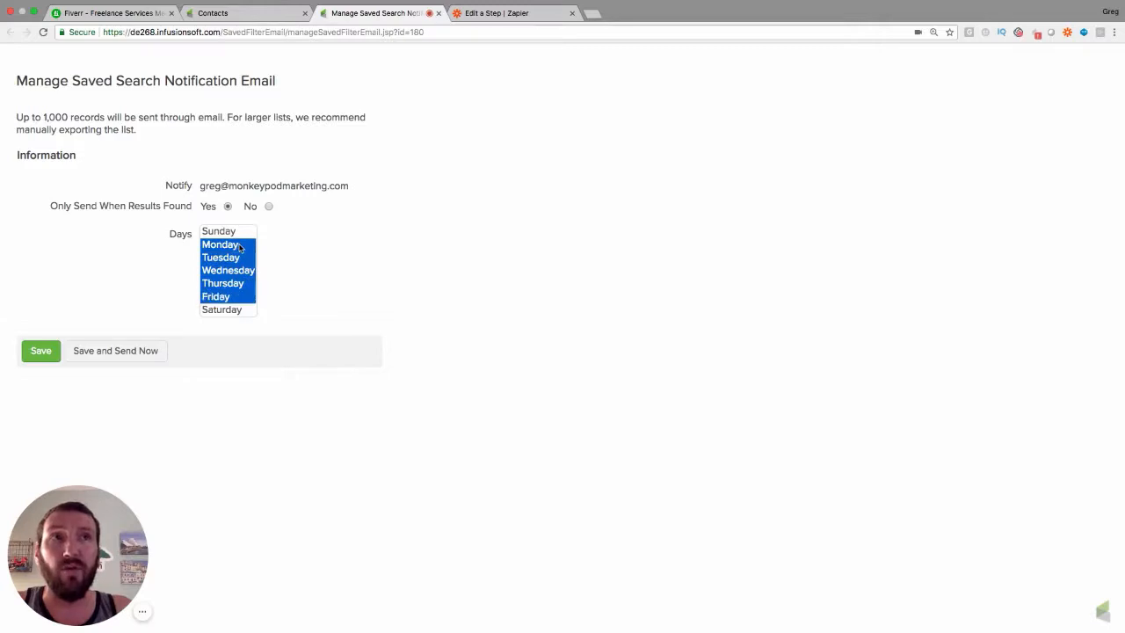
pyautogui.click(49, 355)
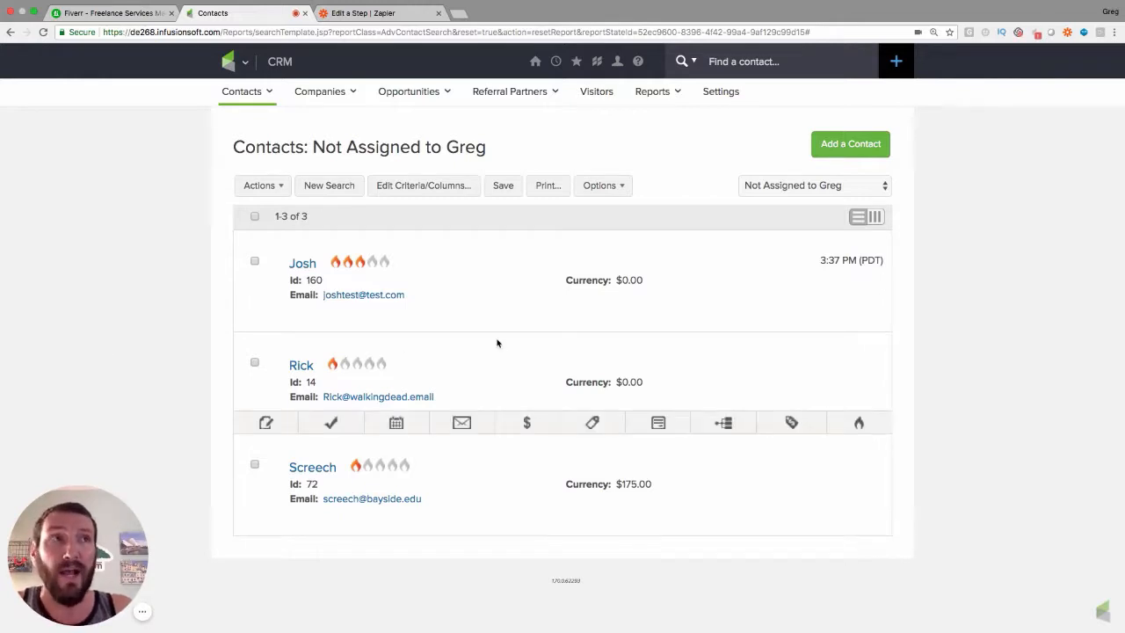
pyautogui.click(797, 185)
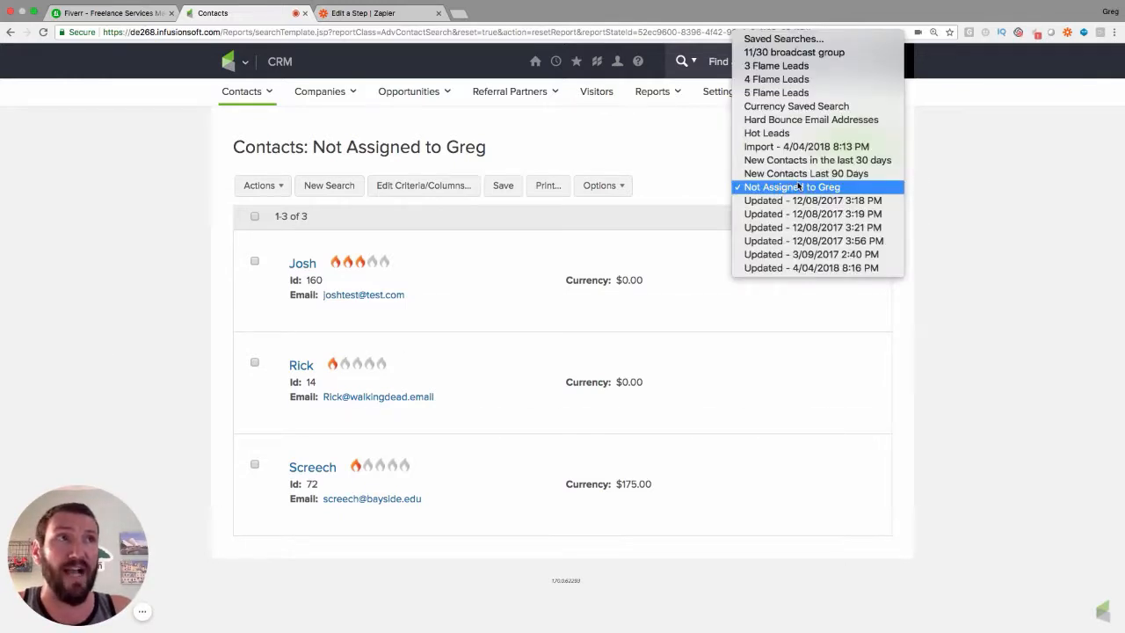
pyautogui.click(702, 184)
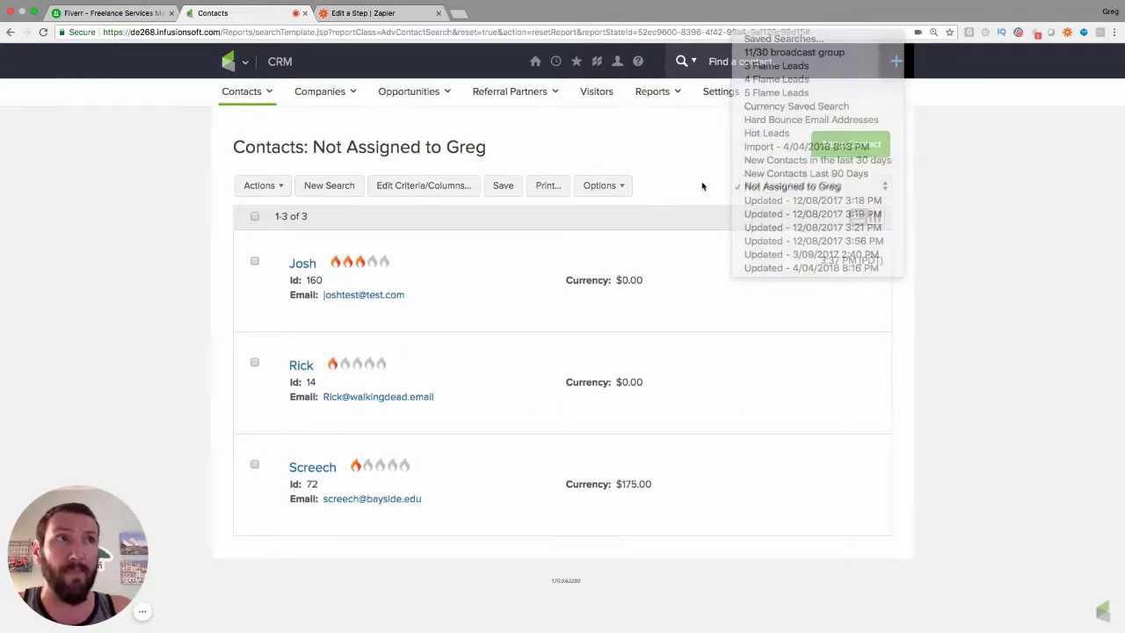
# Select all contacts in the search results and start the Mass Update Contacts action for them.
pyautogui.click(254, 217)
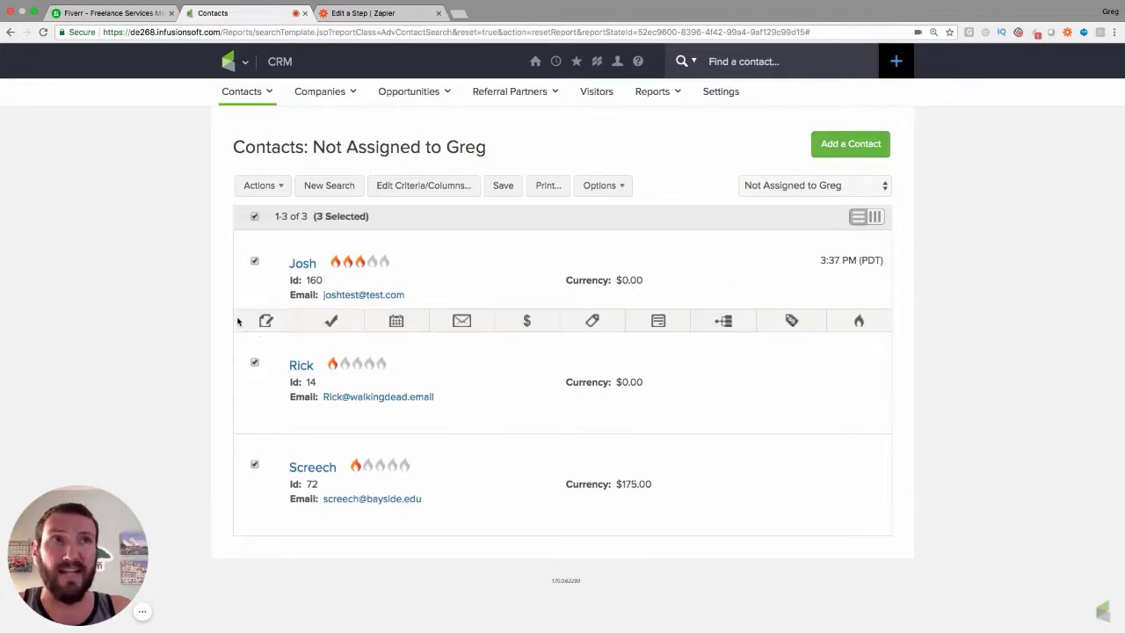
pyautogui.click(280, 188)
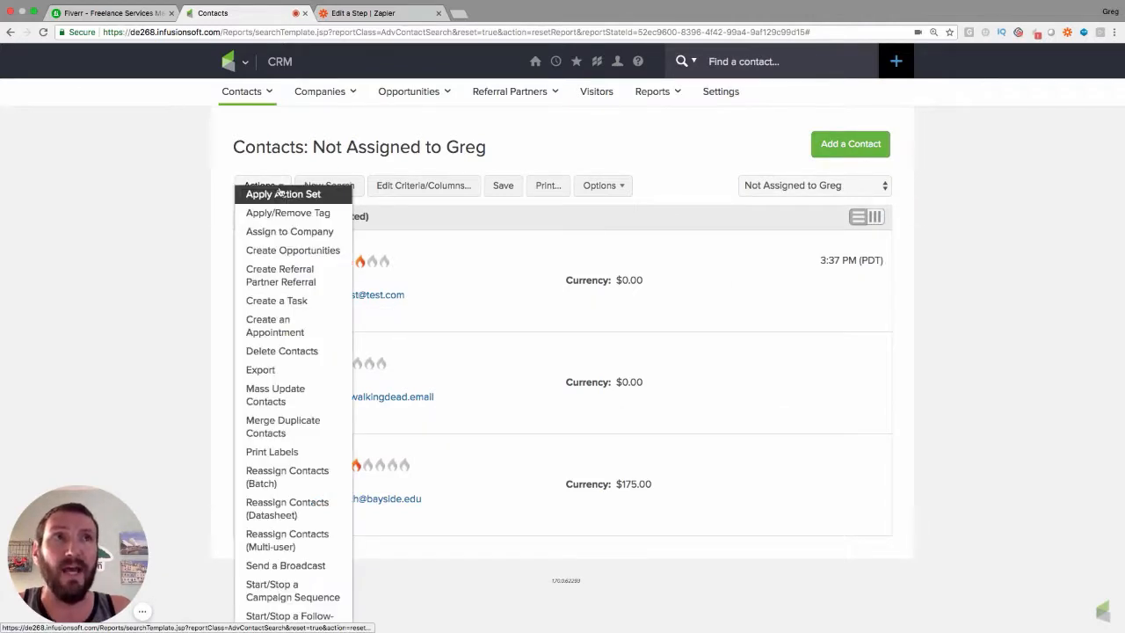
pyautogui.click(301, 391)
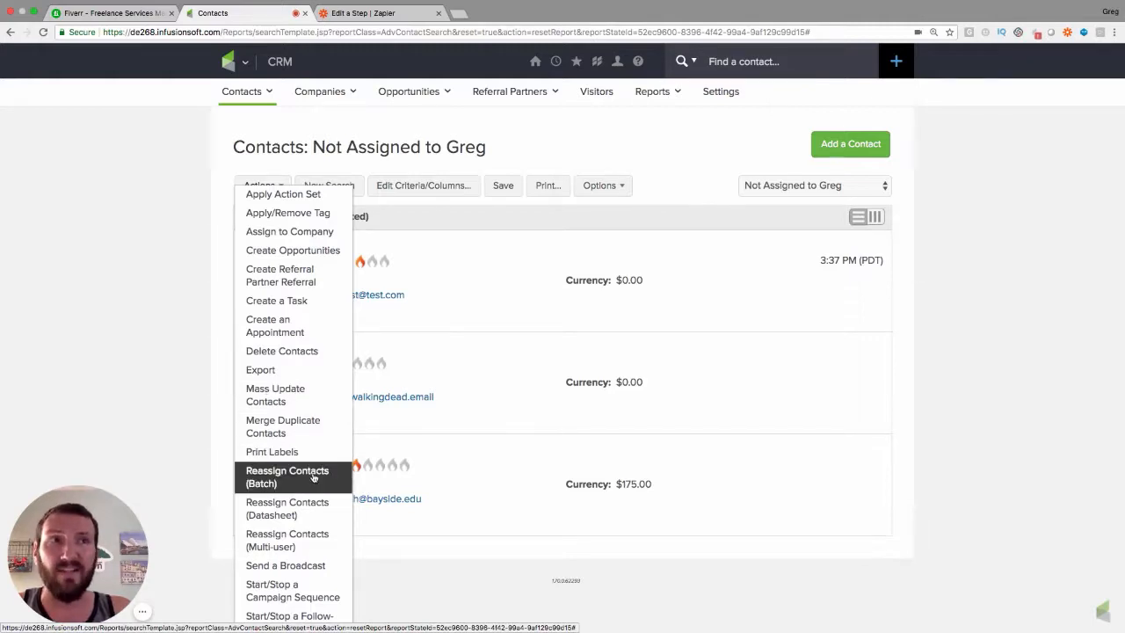
pyautogui.click(305, 392)
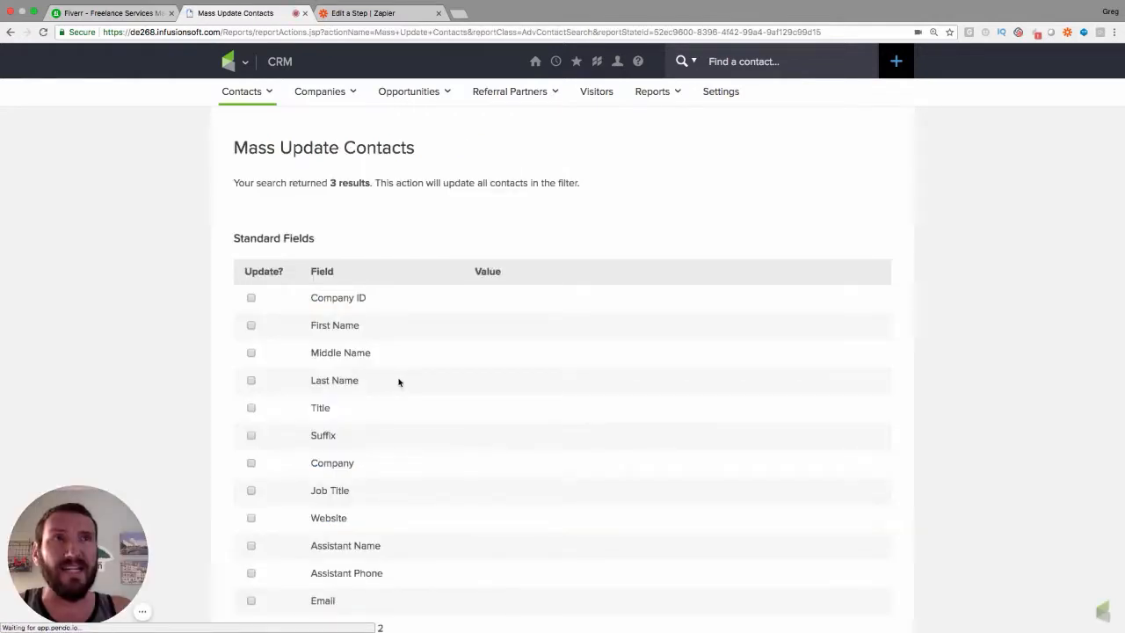
# Mass update the contacts' Owner ID to the account user's name and process the action.
pyautogui.scroll(-10, 398, 382)
pyautogui.scroll(-15, 398, 382)
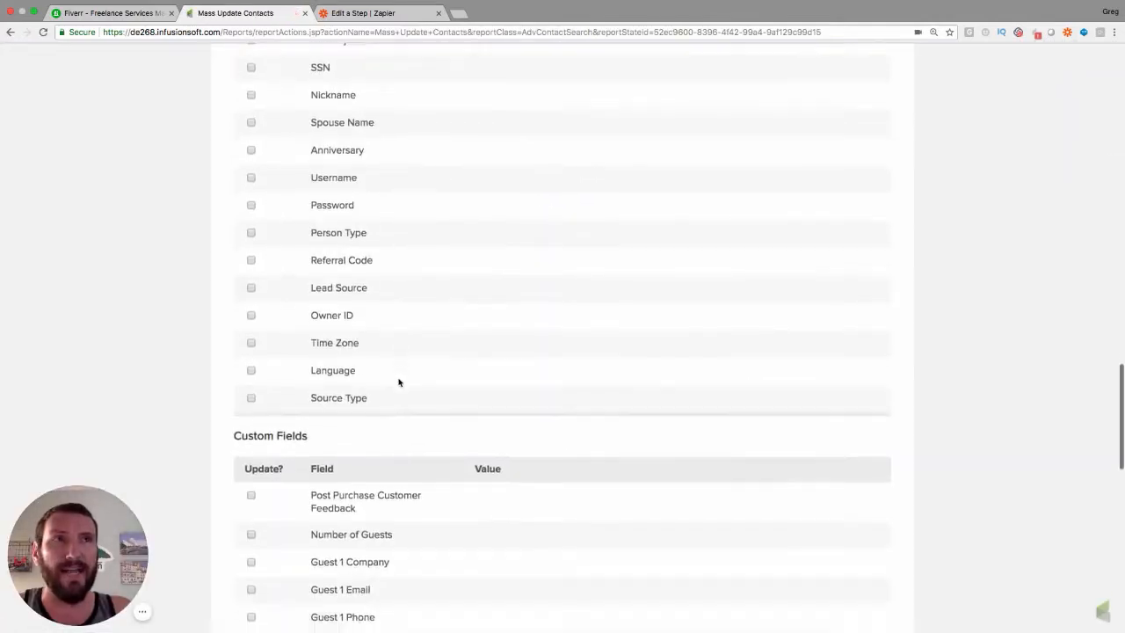
pyautogui.click(251, 266)
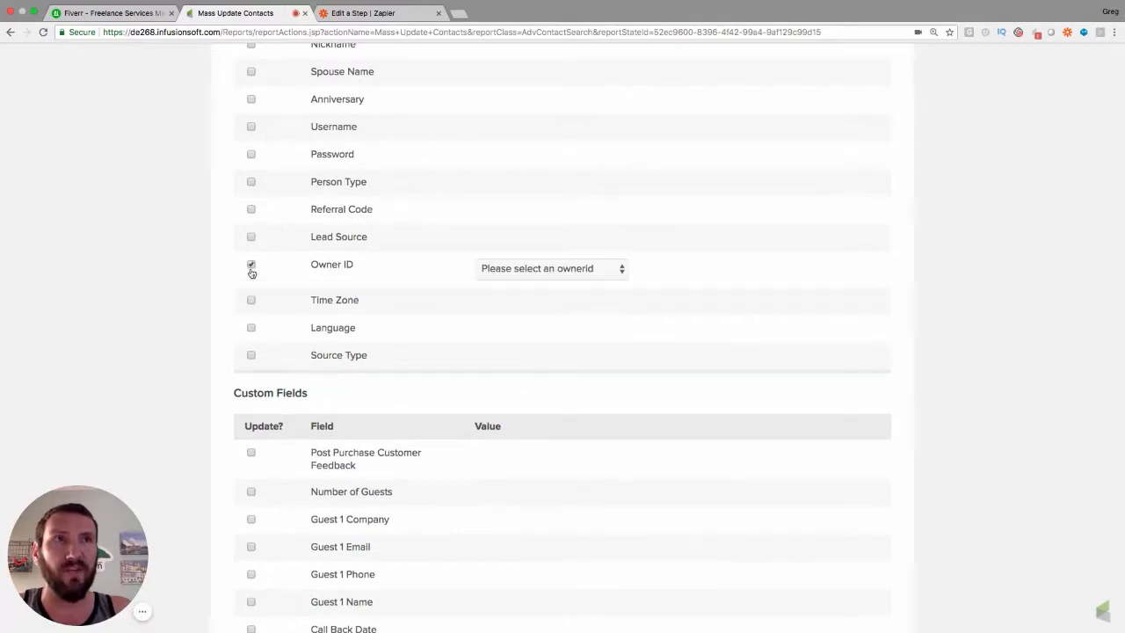
pyautogui.click(531, 269)
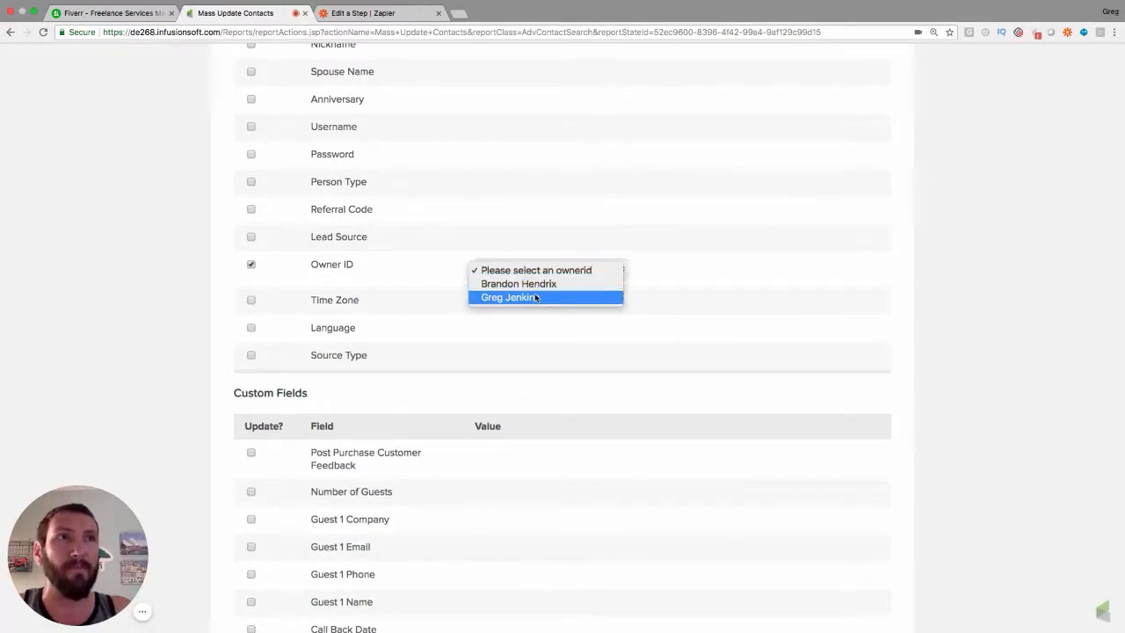
pyautogui.click(536, 298)
pyautogui.scroll(-15, 534, 359)
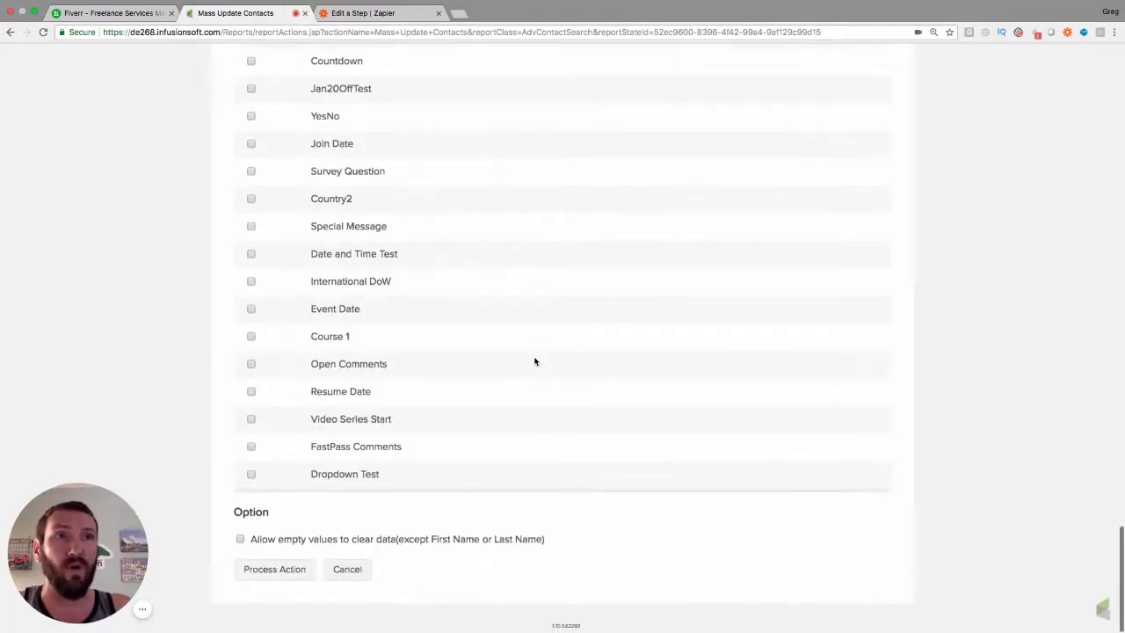
pyautogui.click(291, 573)
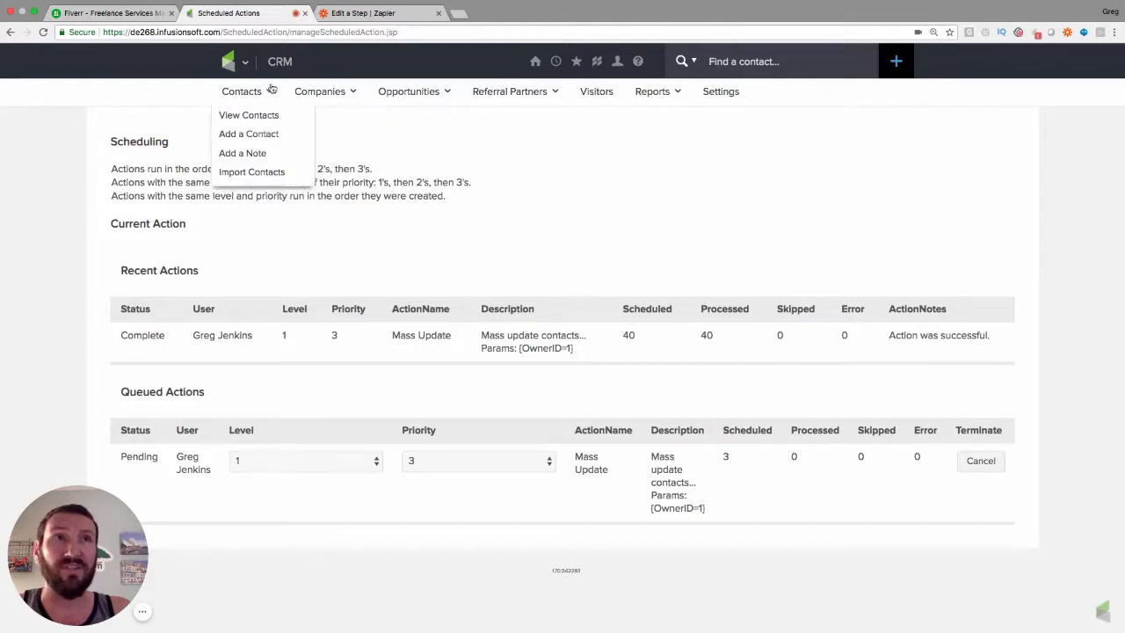
# Reopen the CRM contacts list and load the saved "Not Assigned to" search to check its results.
pyautogui.click(244, 64)
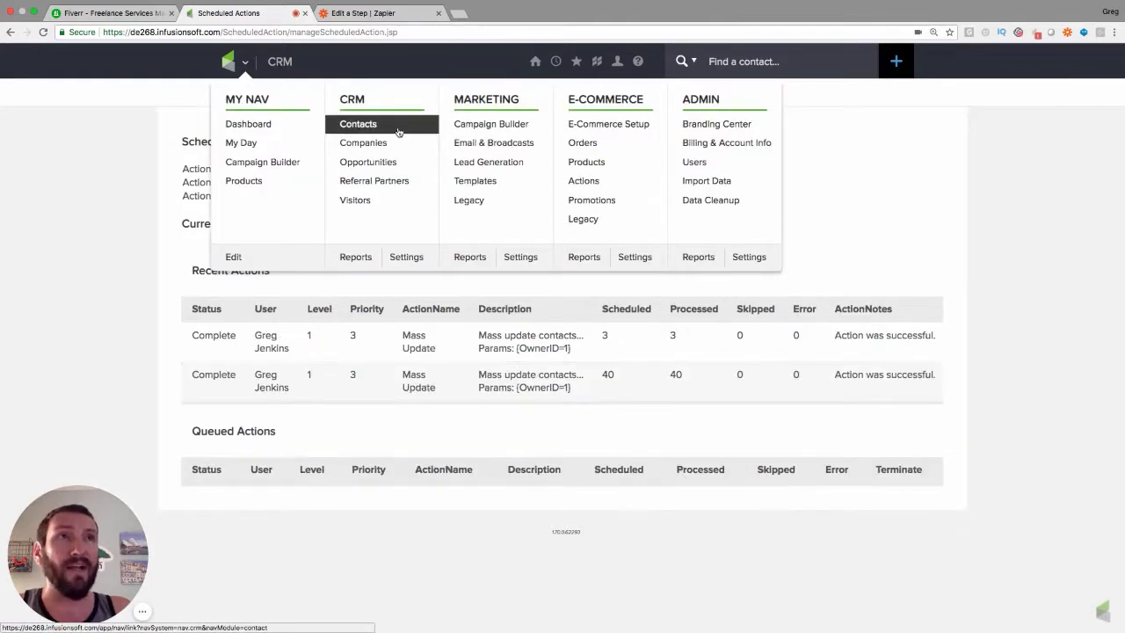
pyautogui.click(398, 130)
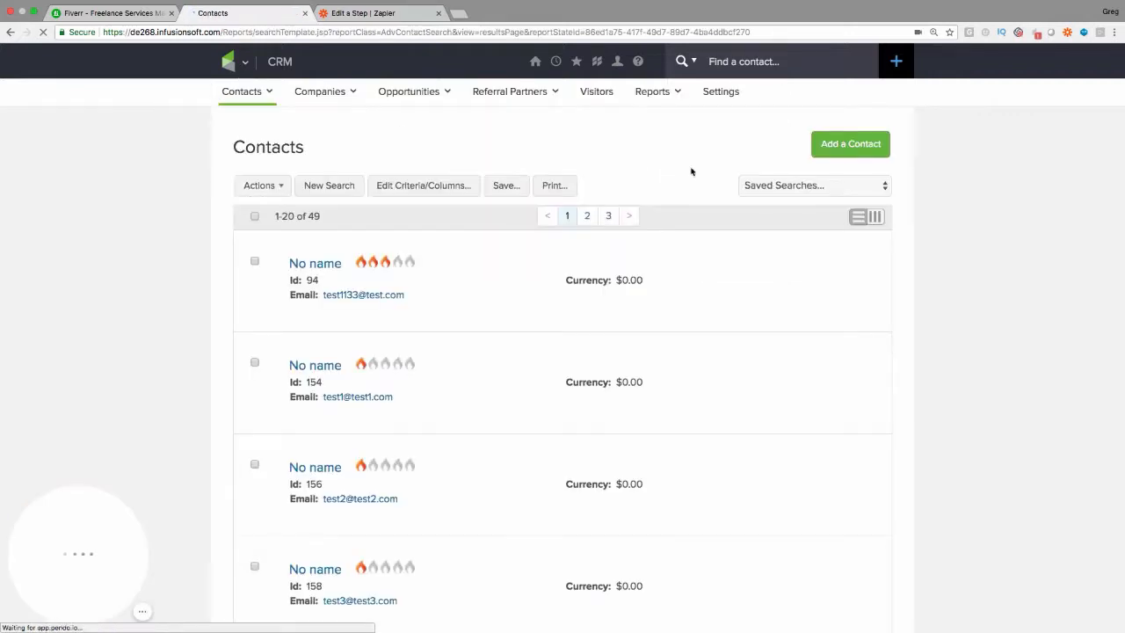
pyautogui.click(769, 188)
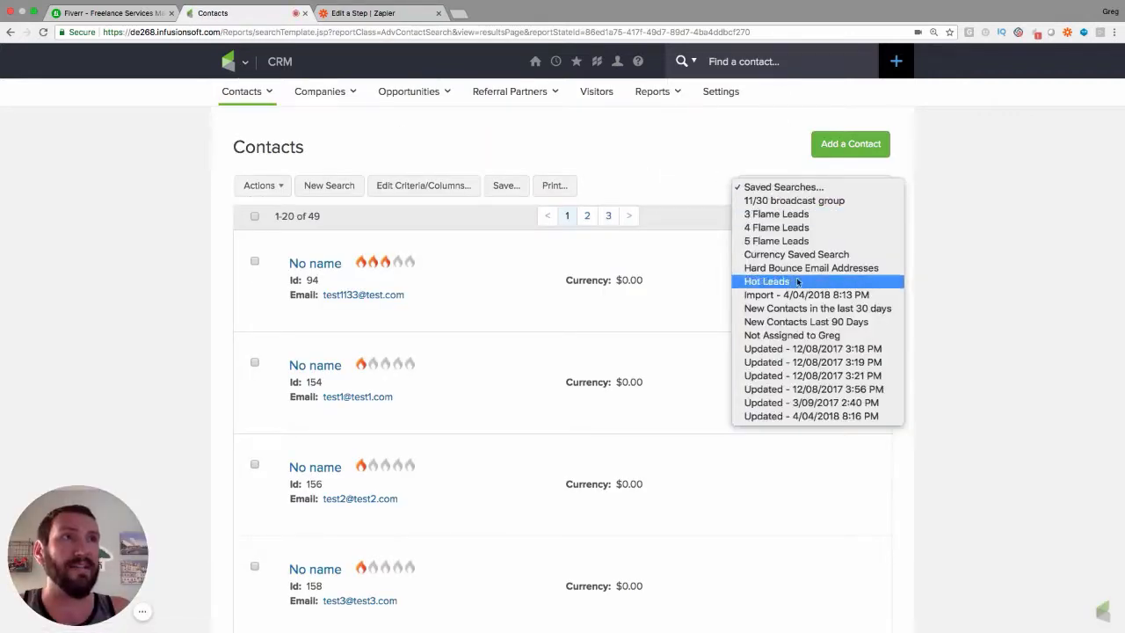
pyautogui.click(816, 336)
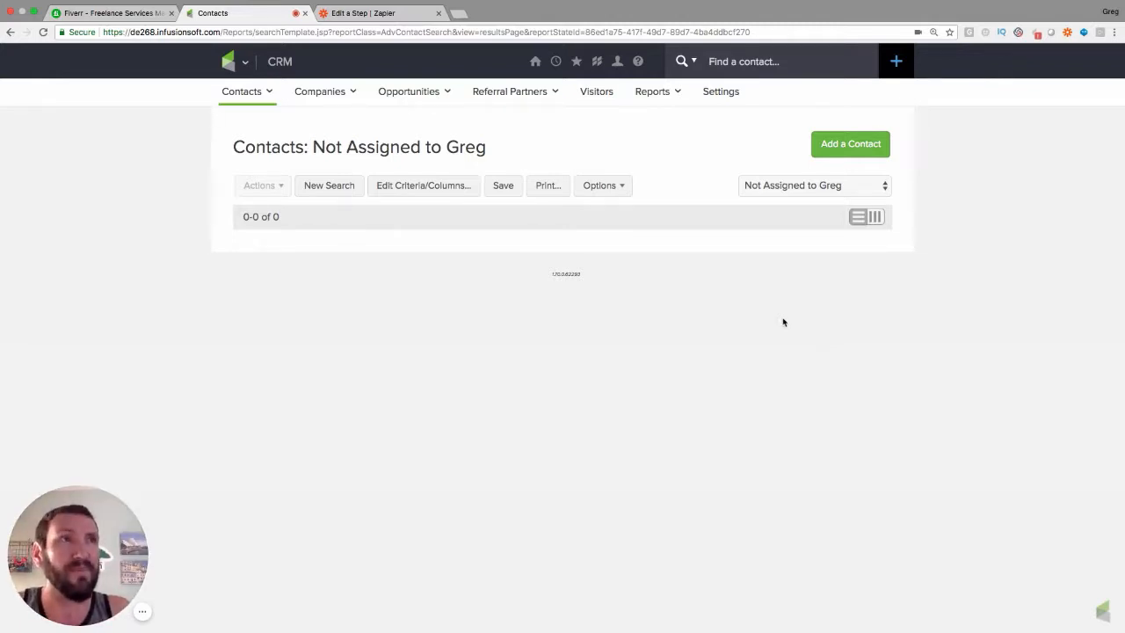
# Switch to the Zapier zap editor and review the available Infusionsoft triggers for the New Contact step.
pyautogui.click(402, 15)
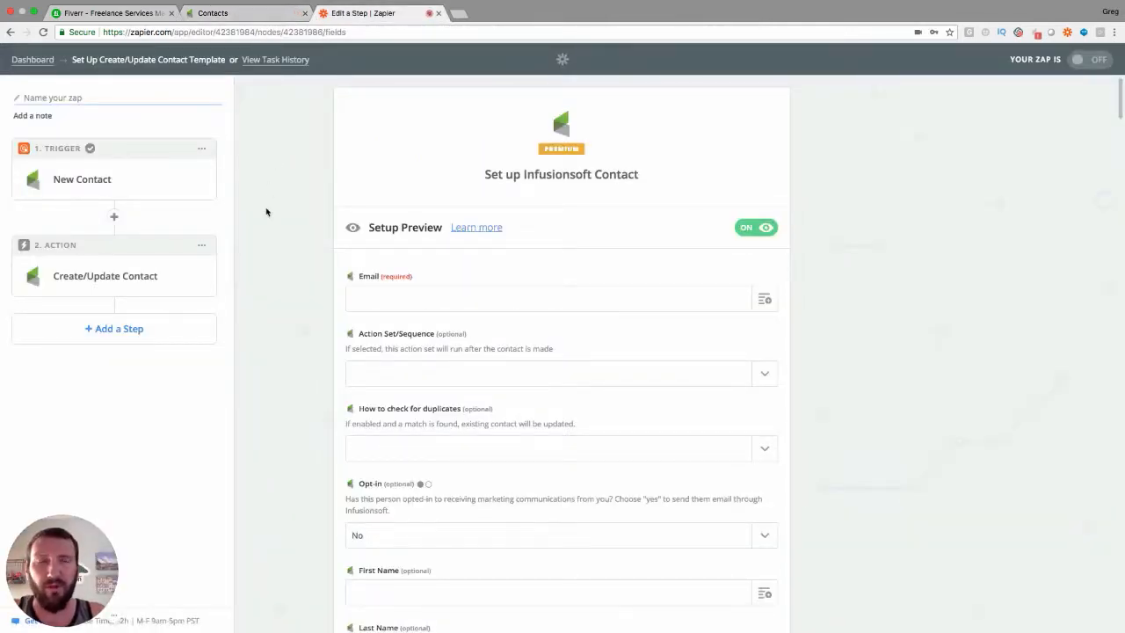
pyautogui.click(95, 180)
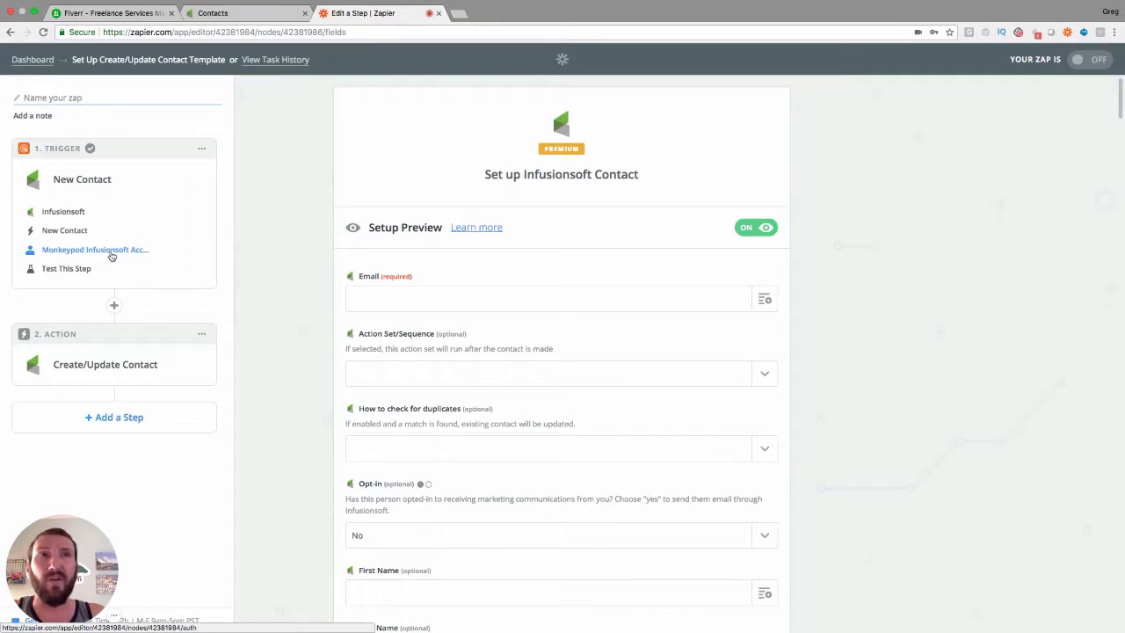
pyautogui.click(68, 234)
pyautogui.scroll(-2, 456, 378)
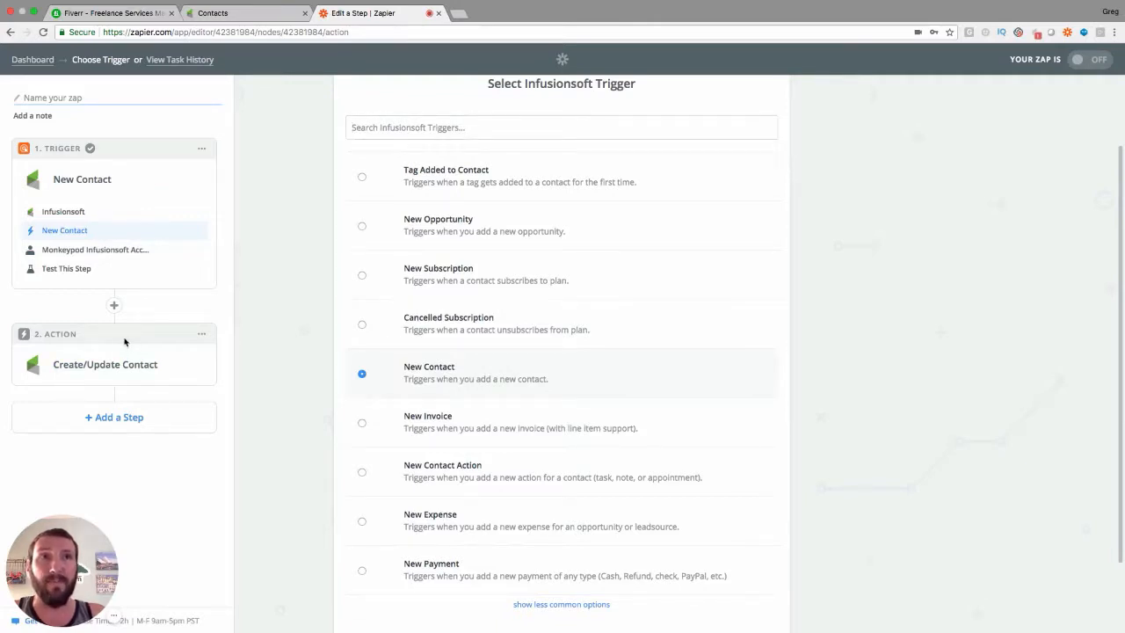
# Open the template of the Create/Update Contact action and examine its contact fields for an owner setting.
pyautogui.click(72, 365)
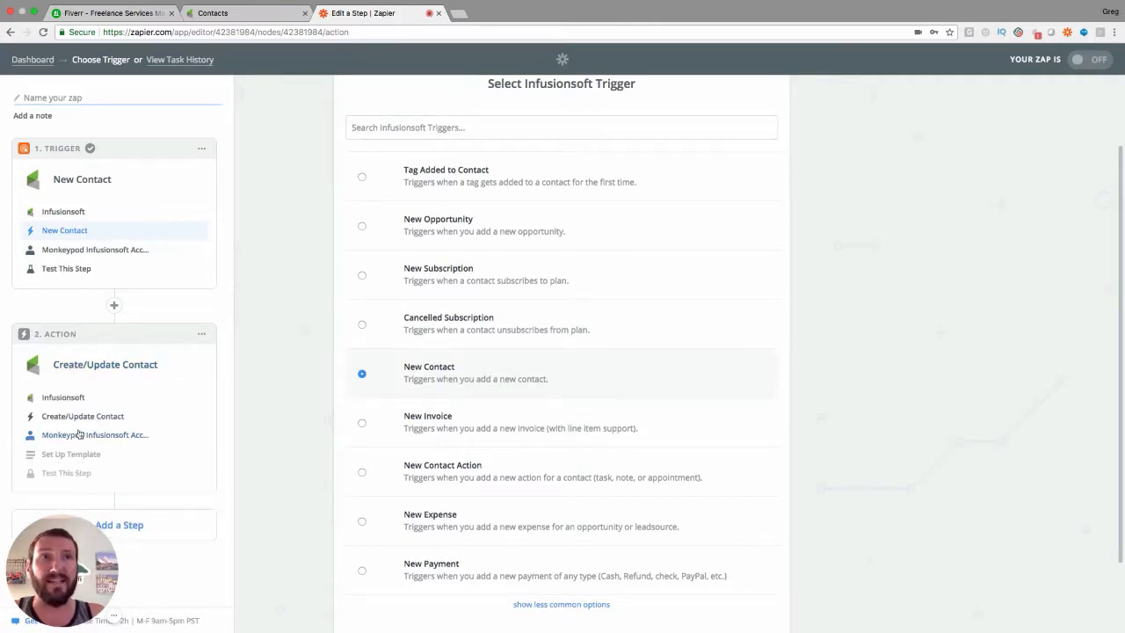
pyautogui.click(93, 456)
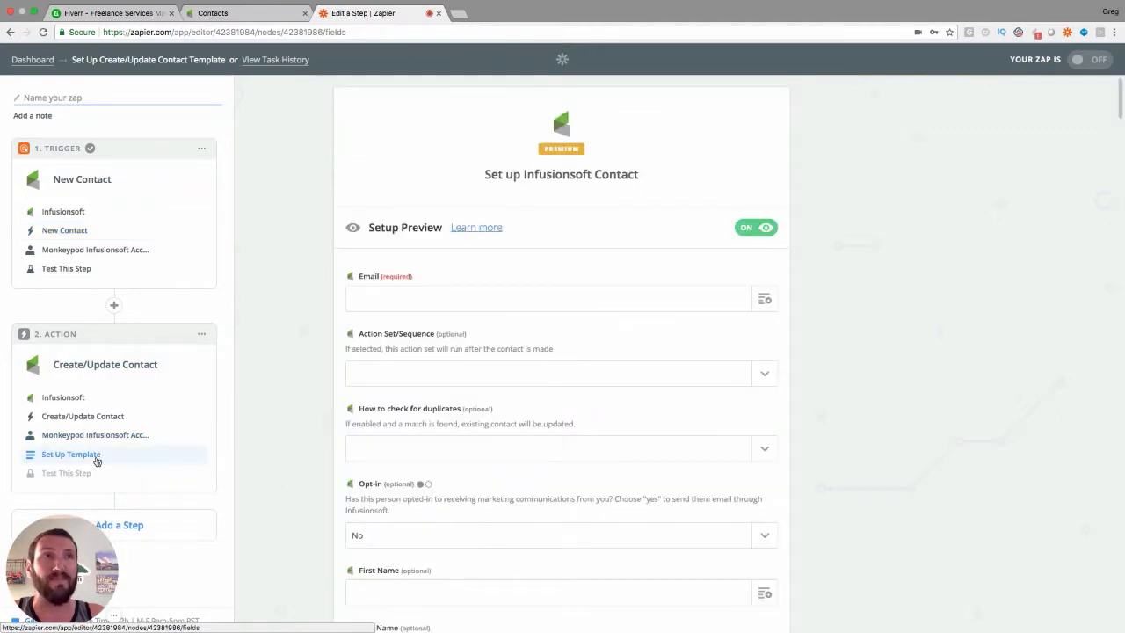
pyautogui.scroll(-2, 329, 412)
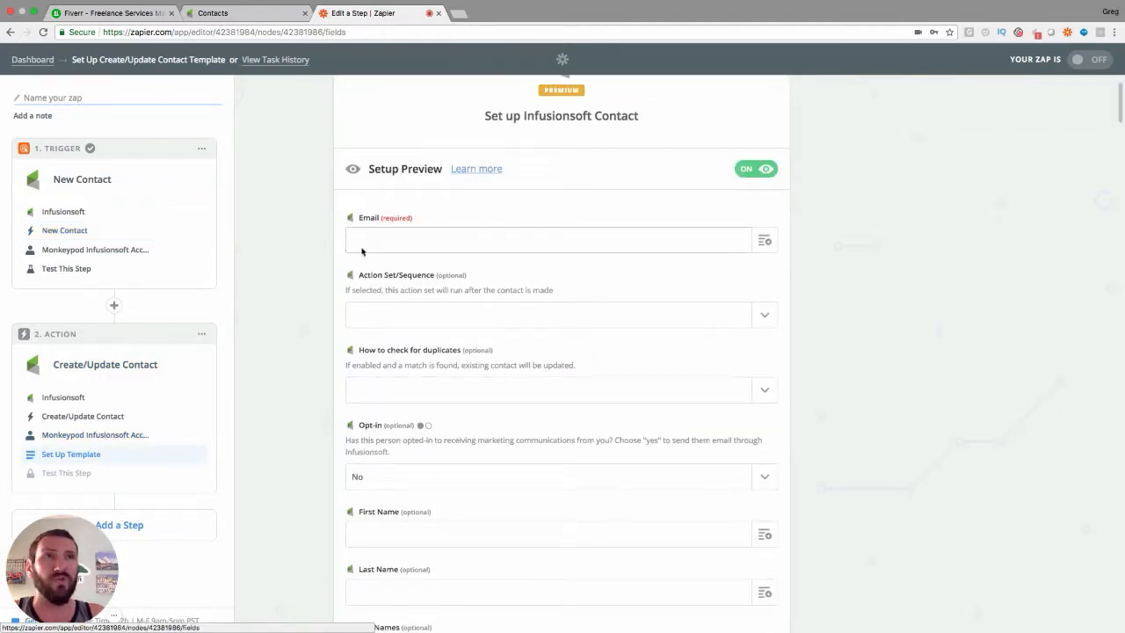
pyautogui.scroll(-5, 364, 376)
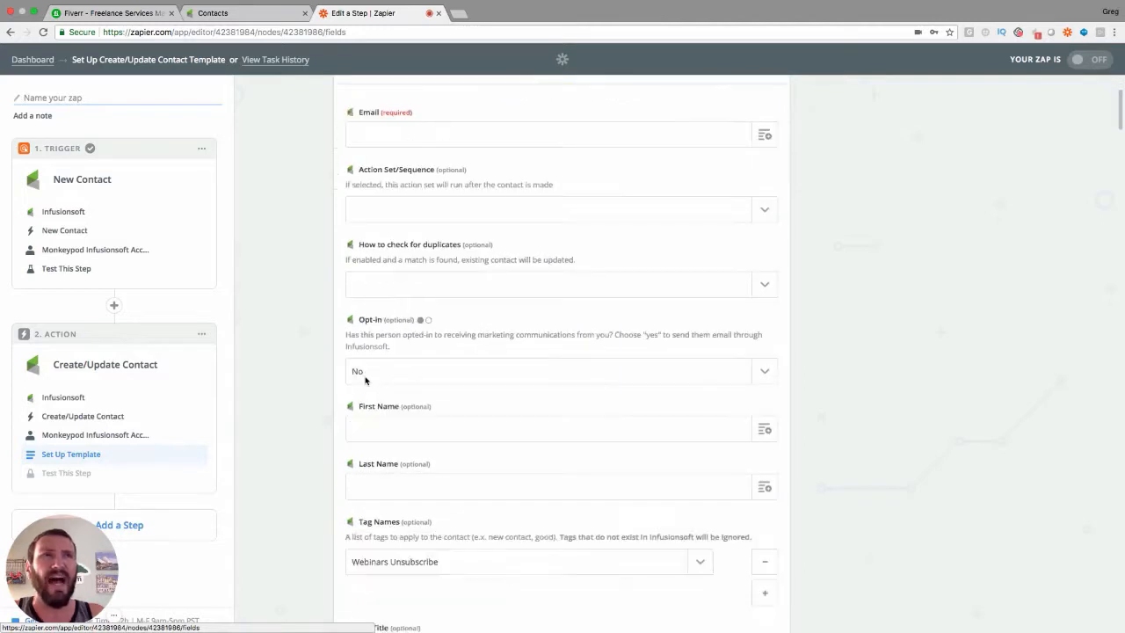
pyautogui.scroll(-10, 365, 376)
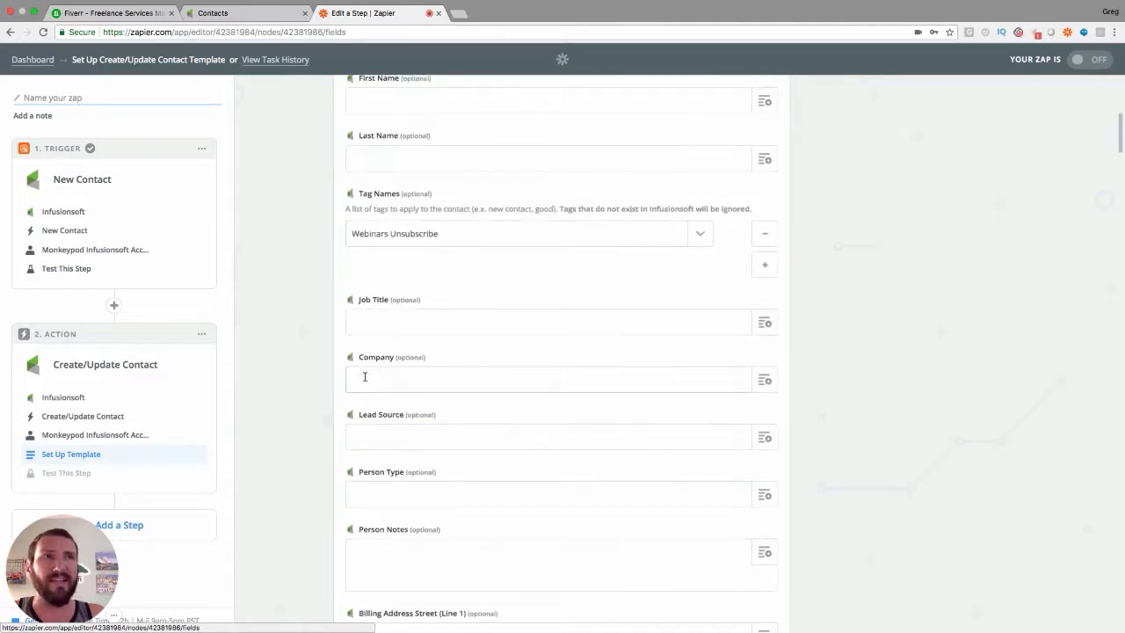
pyautogui.scroll(-8, 365, 376)
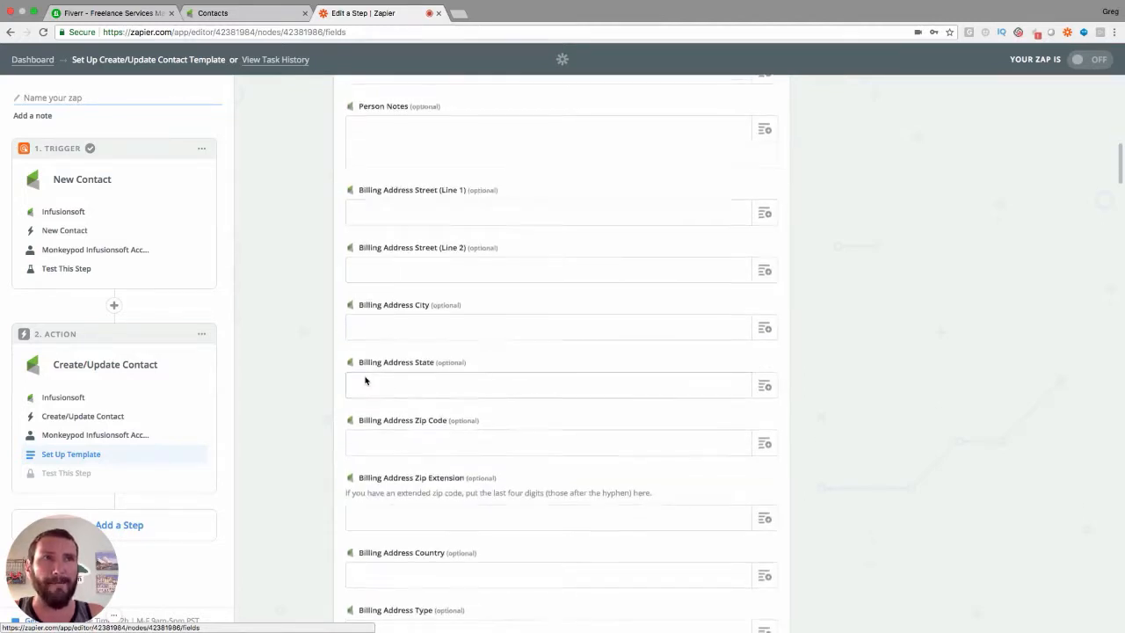
pyautogui.scroll(-9, 365, 378)
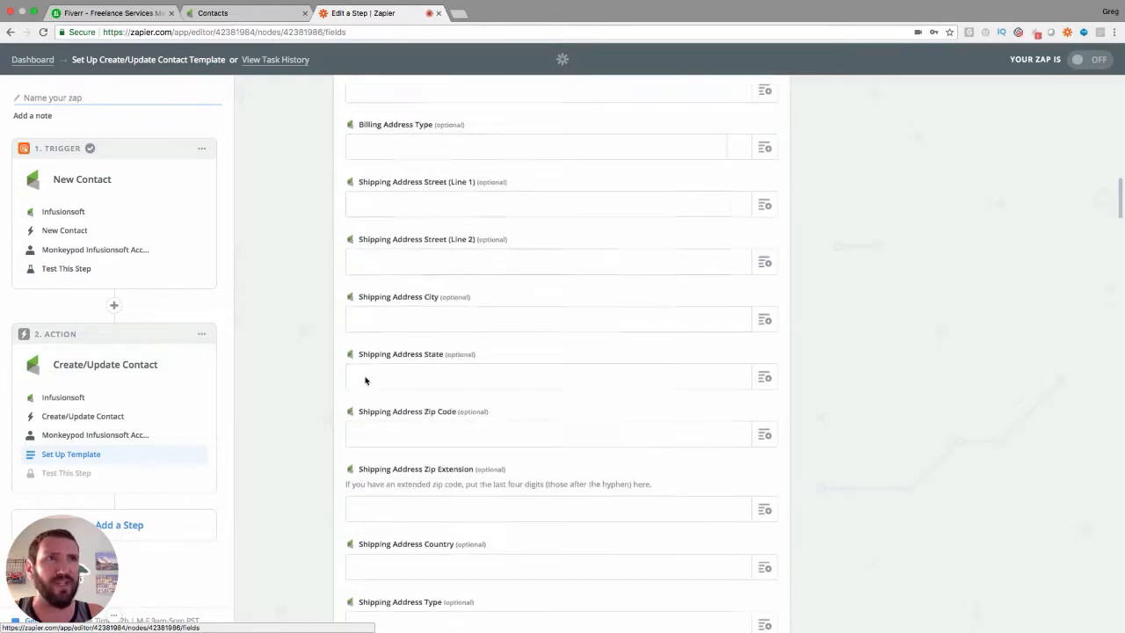
pyautogui.scroll(-8, 365, 376)
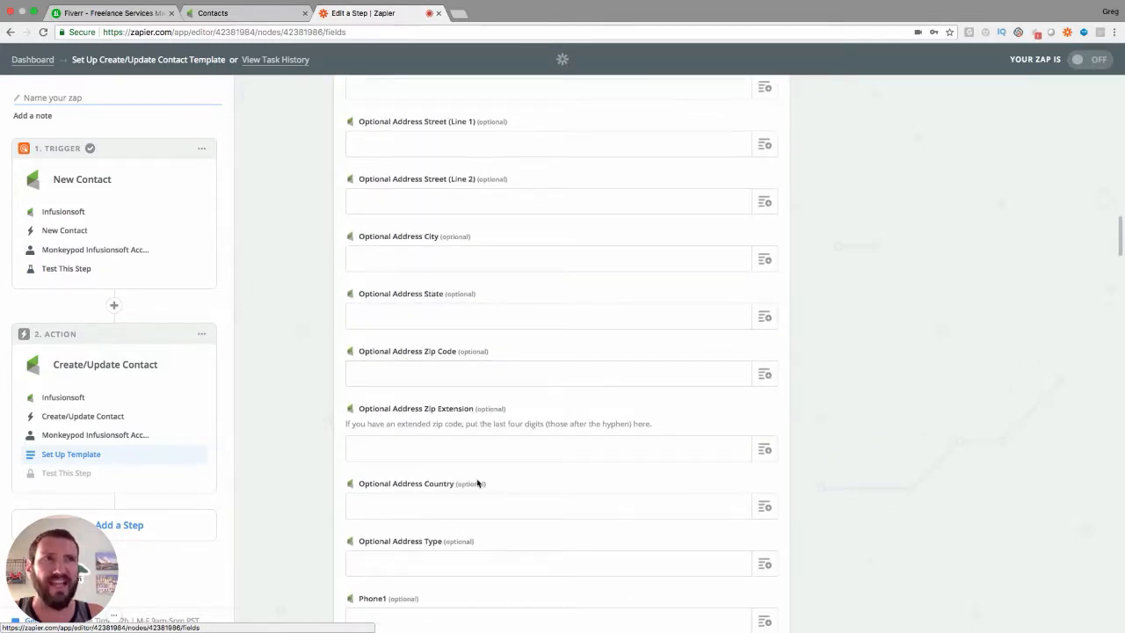
pyautogui.scroll(14, 477, 482)
pyautogui.scroll(20, 477, 482)
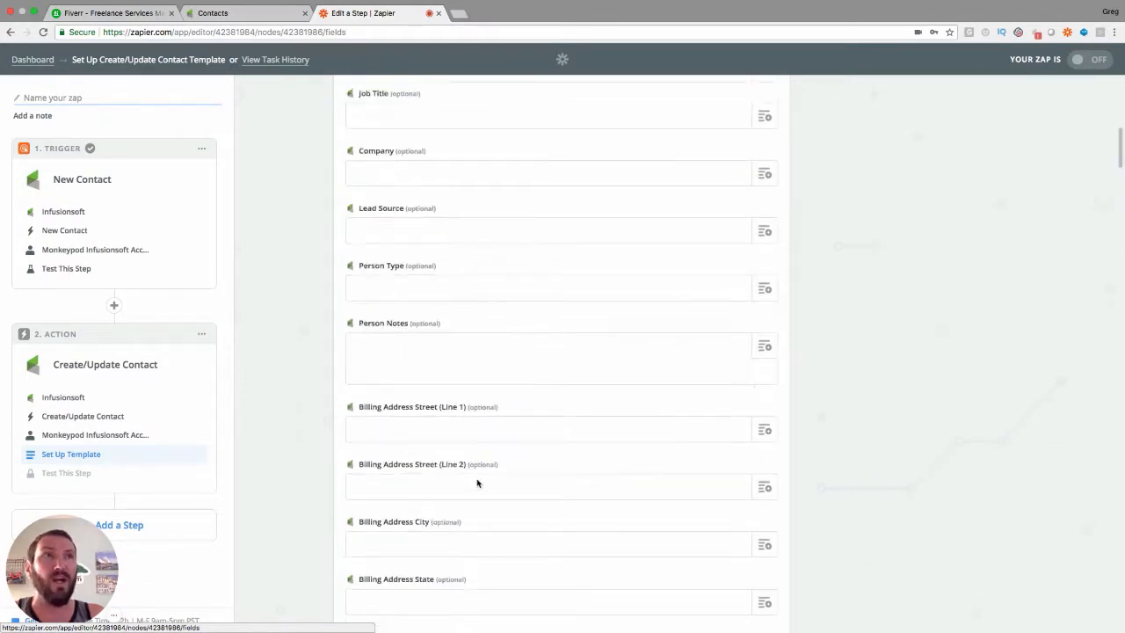
pyautogui.scroll(-3, 477, 482)
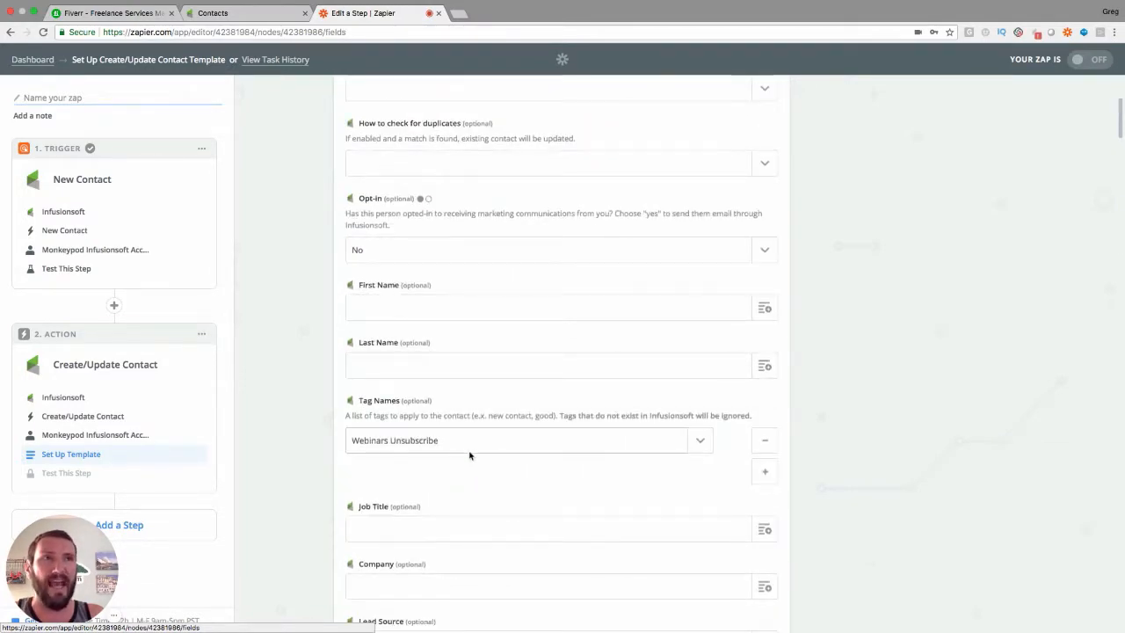
# Look through the tags available for the action's Tag Names field and leave the selection as is.
pyautogui.click(469, 448)
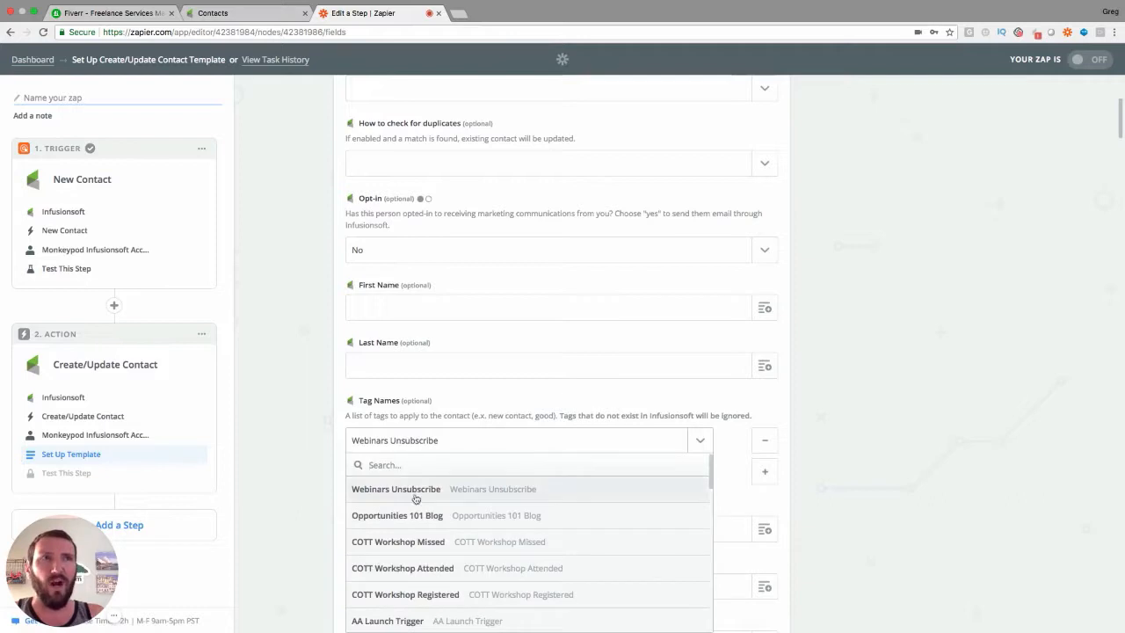
pyautogui.scroll(-1, 429, 498)
pyautogui.scroll(-3, 430, 498)
pyautogui.scroll(4, 430, 498)
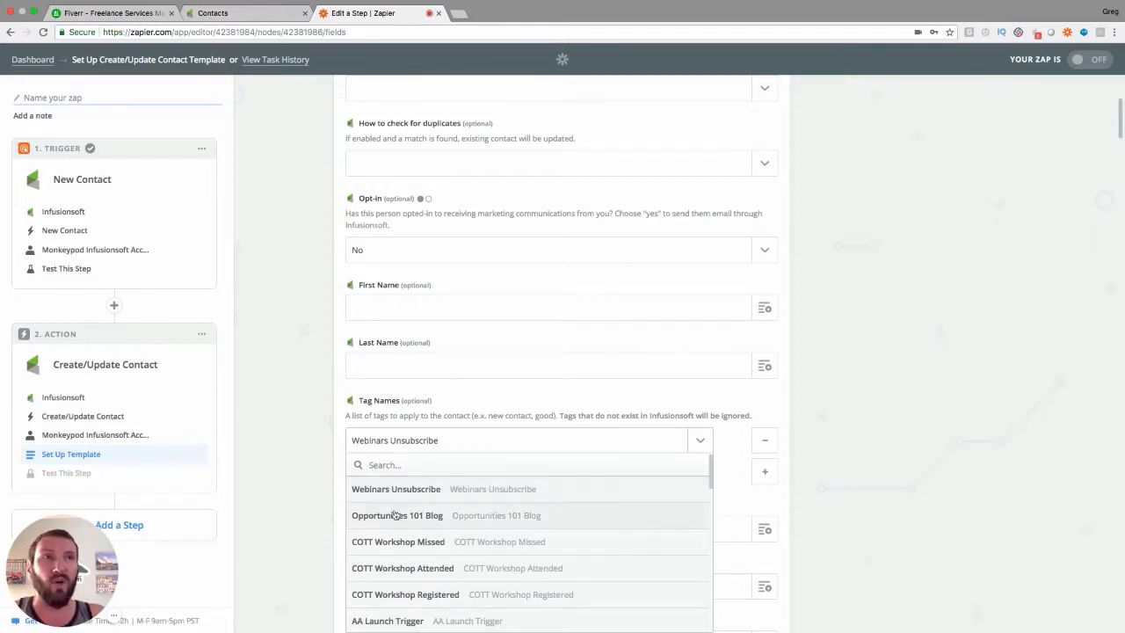
pyautogui.click(313, 447)
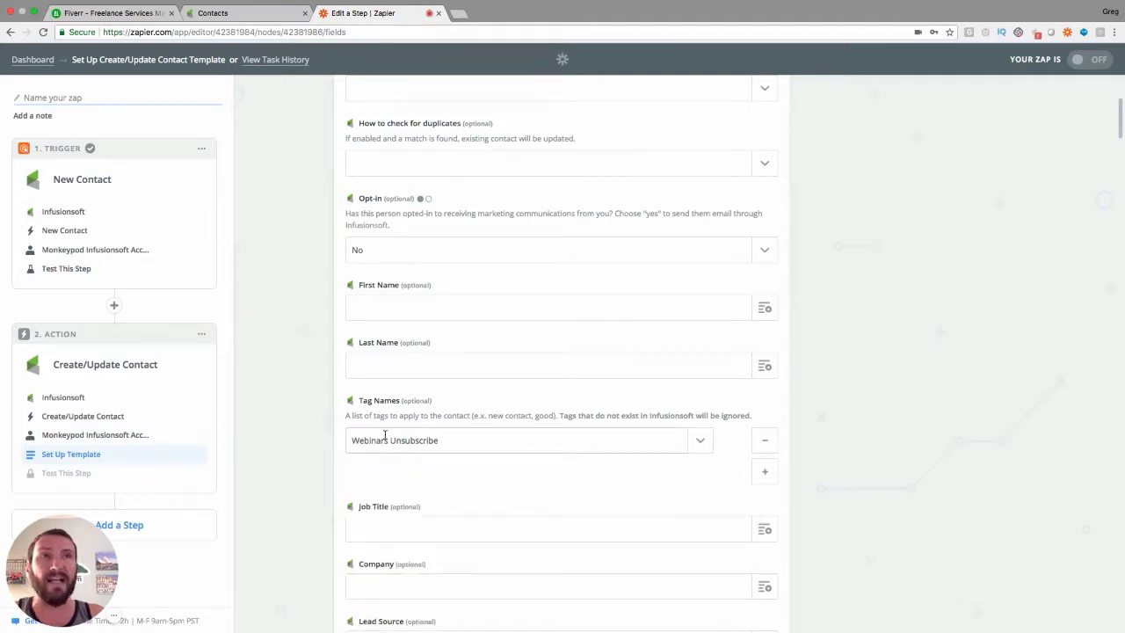
# Switch to Infusionsoft and create a marketing campaign of your own named "Reset Owner to" plus the account user's first name.
pyautogui.click(225, 13)
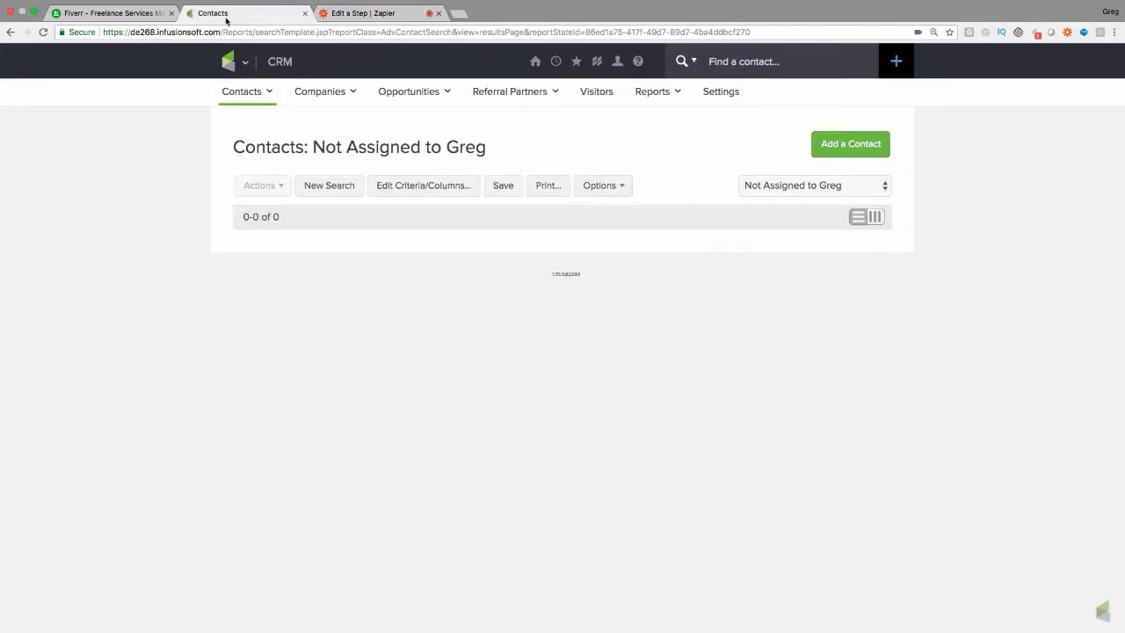
pyautogui.click(236, 61)
pyautogui.click(510, 128)
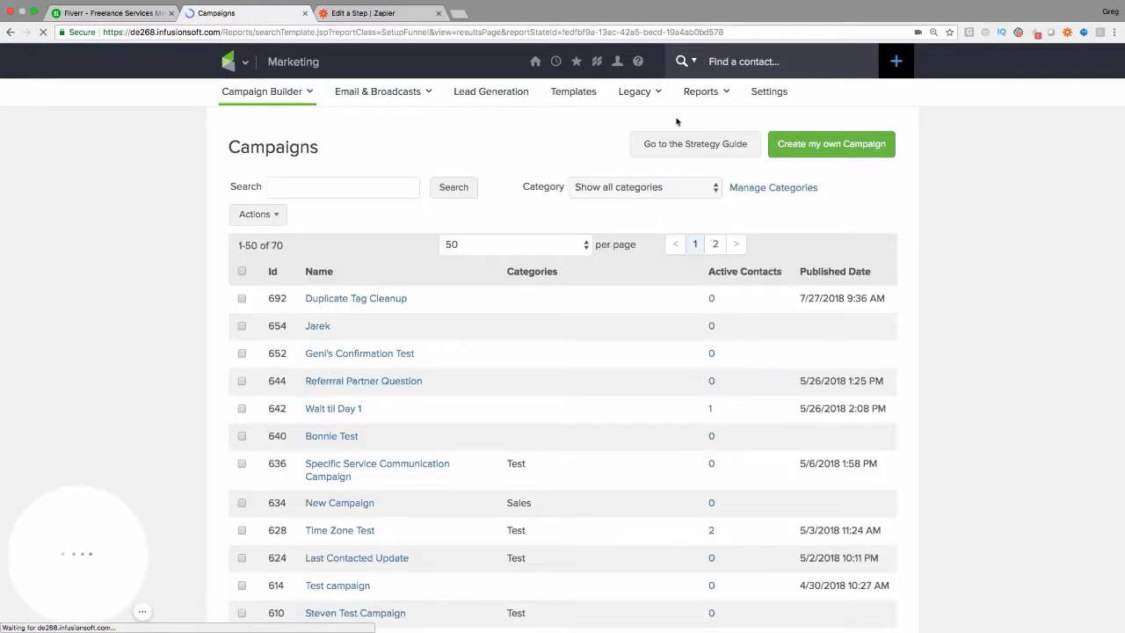
pyautogui.click(813, 146)
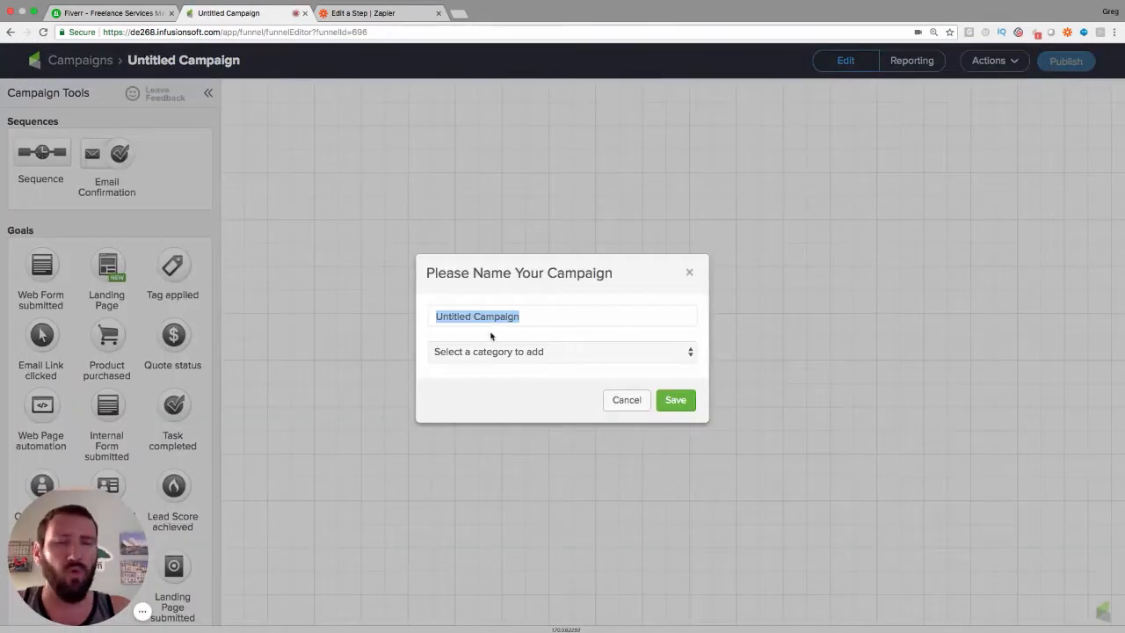
pyautogui.write('Reset Owner ')
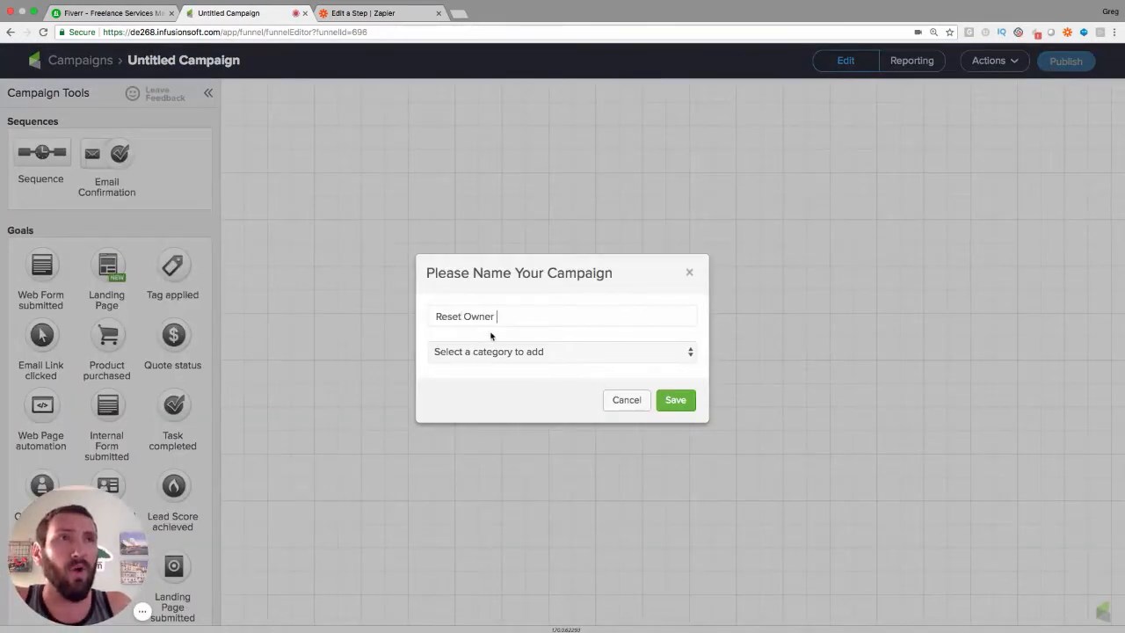
pyautogui.write('to Greg')
pyautogui.click(657, 405)
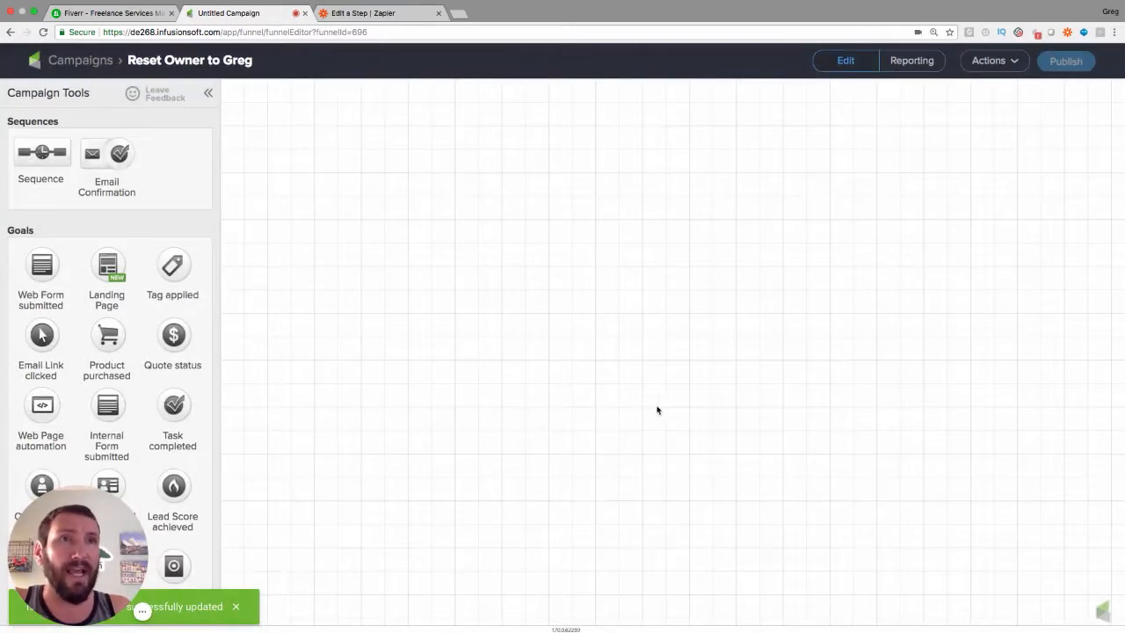
# Add a Tag applied goal to the campaign canvas and name it "Set Owner".
pyautogui.moveTo(167, 265); pyautogui.dragTo(384, 270)
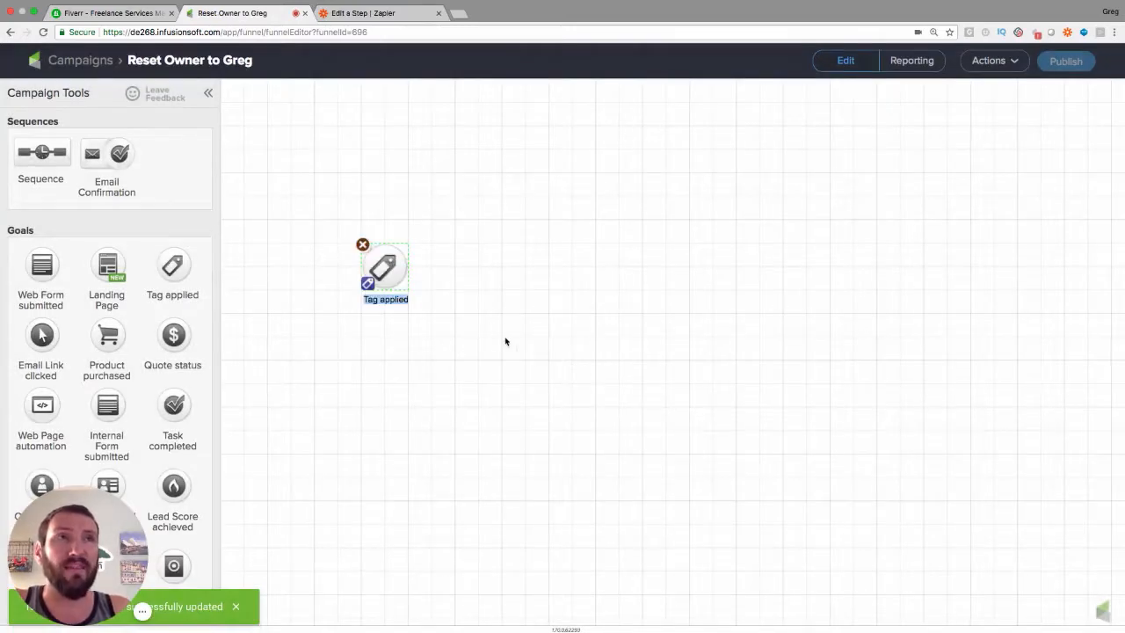
pyautogui.click(389, 12)
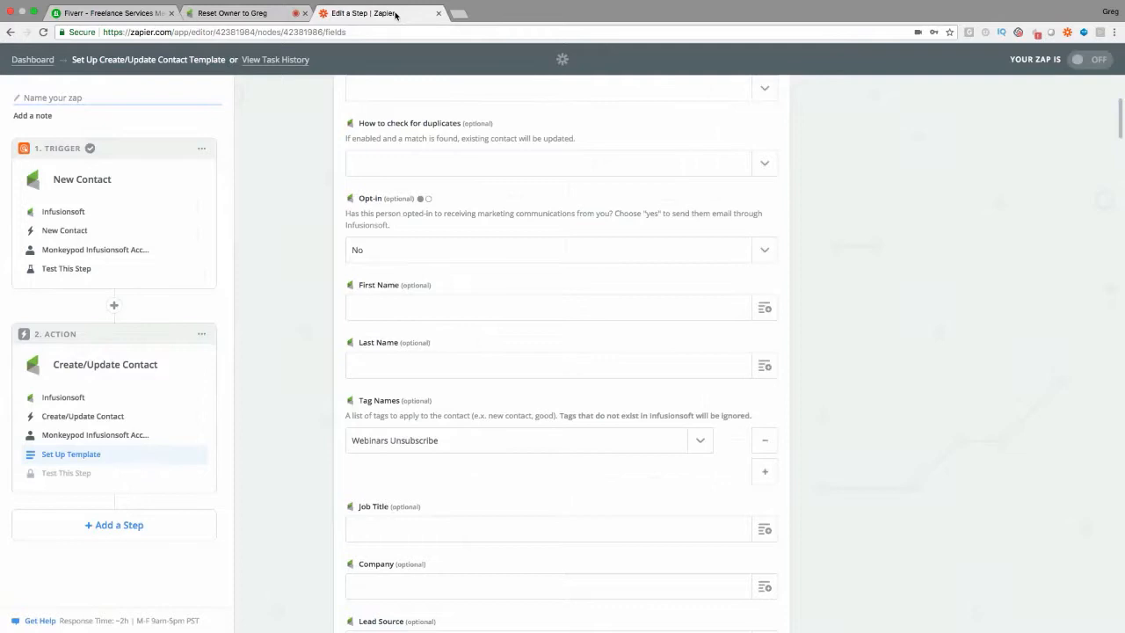
pyautogui.click(258, 14)
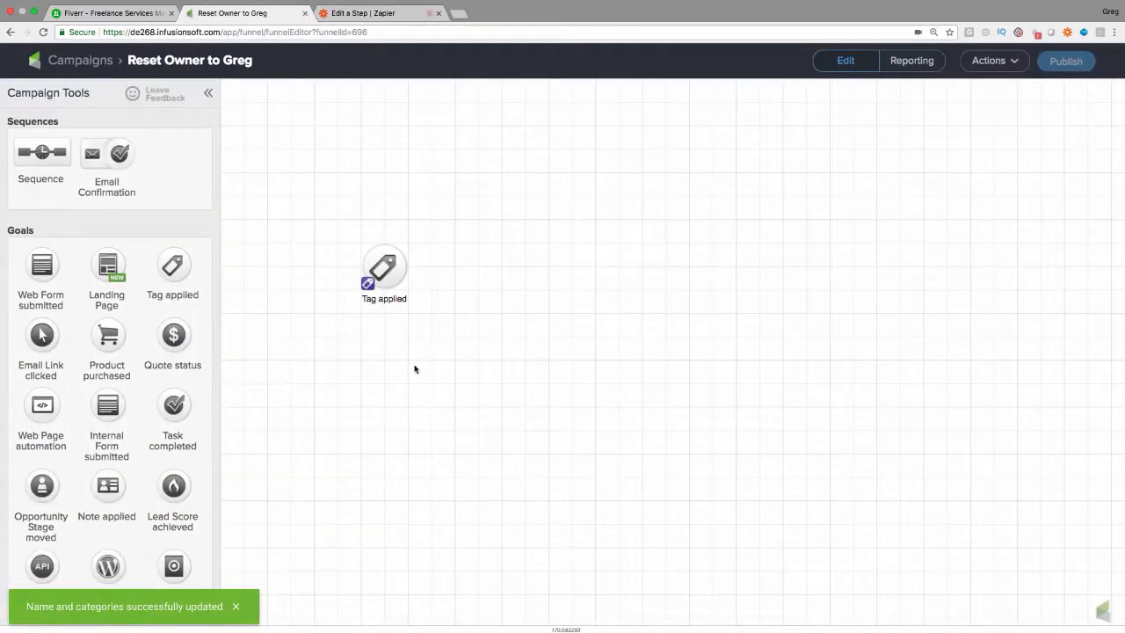
pyautogui.doubleClick(381, 300)
pyautogui.write('Set Owner')
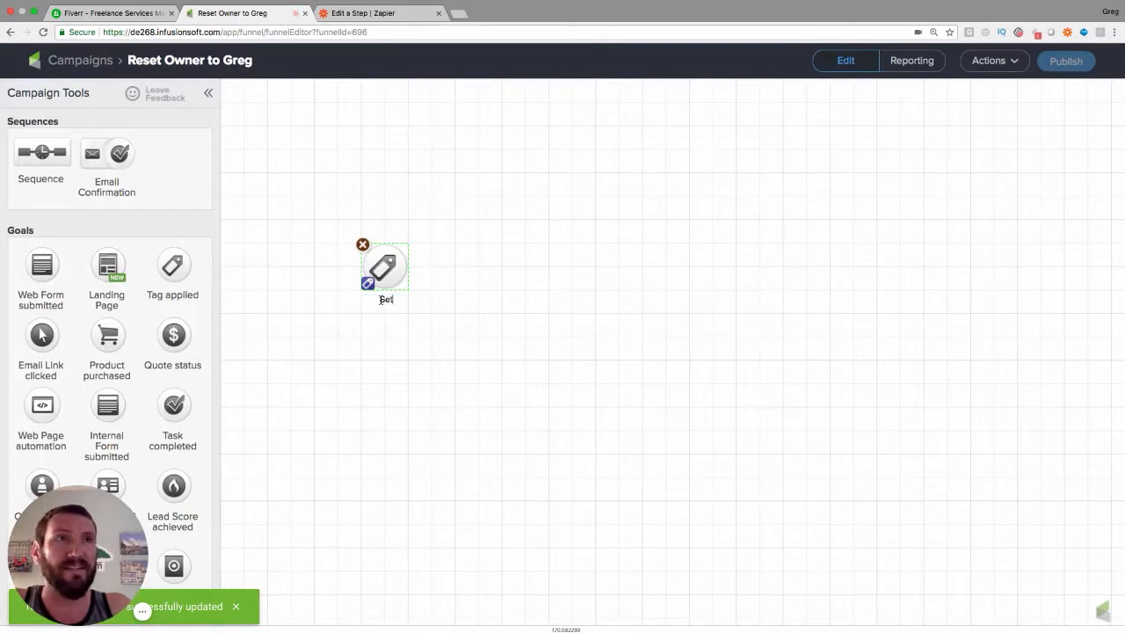
pyautogui.click(403, 341)
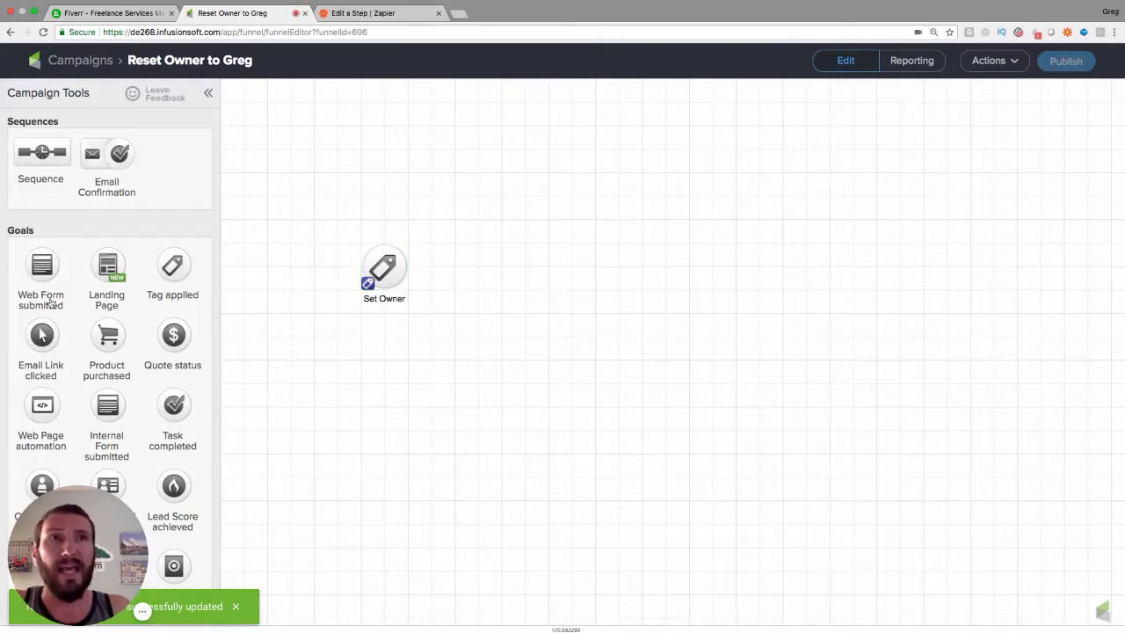
# Add a sequence connected after the Set Owner goal and name it "Set Owner to" plus the account user's first name.
pyautogui.moveTo(42, 156)
pyautogui.mouseDown()
pyautogui.moveTo(181, 239)
pyautogui.moveTo(474, 271)
pyautogui.mouseUp()
pyautogui.click(492, 300)
pyautogui.click(492, 300)
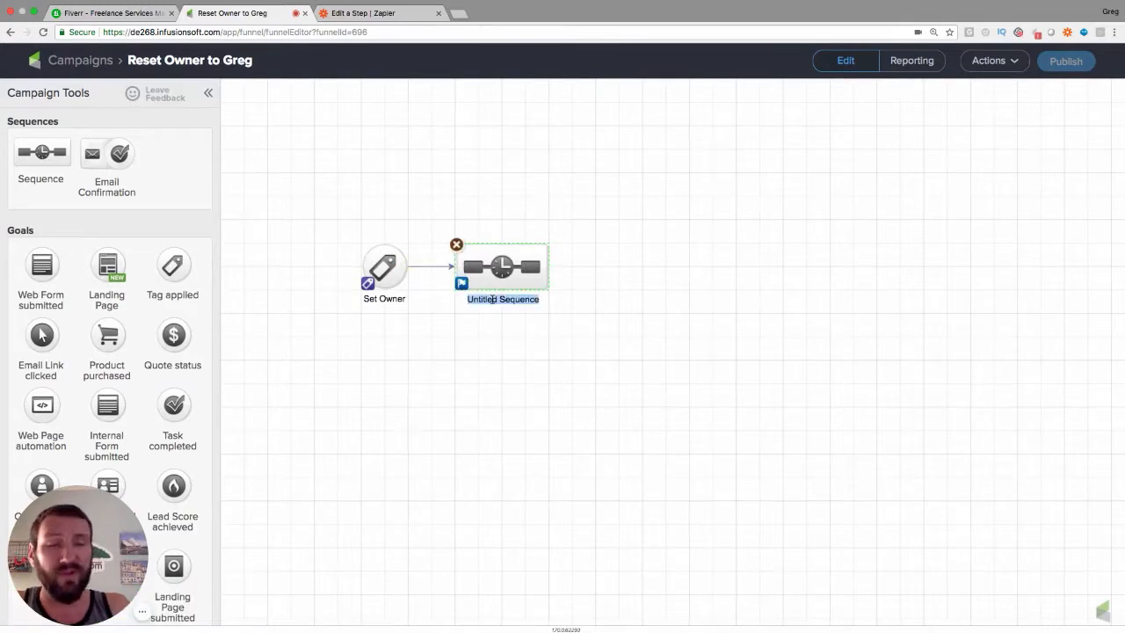
pyautogui.write('Set Owner to greg')
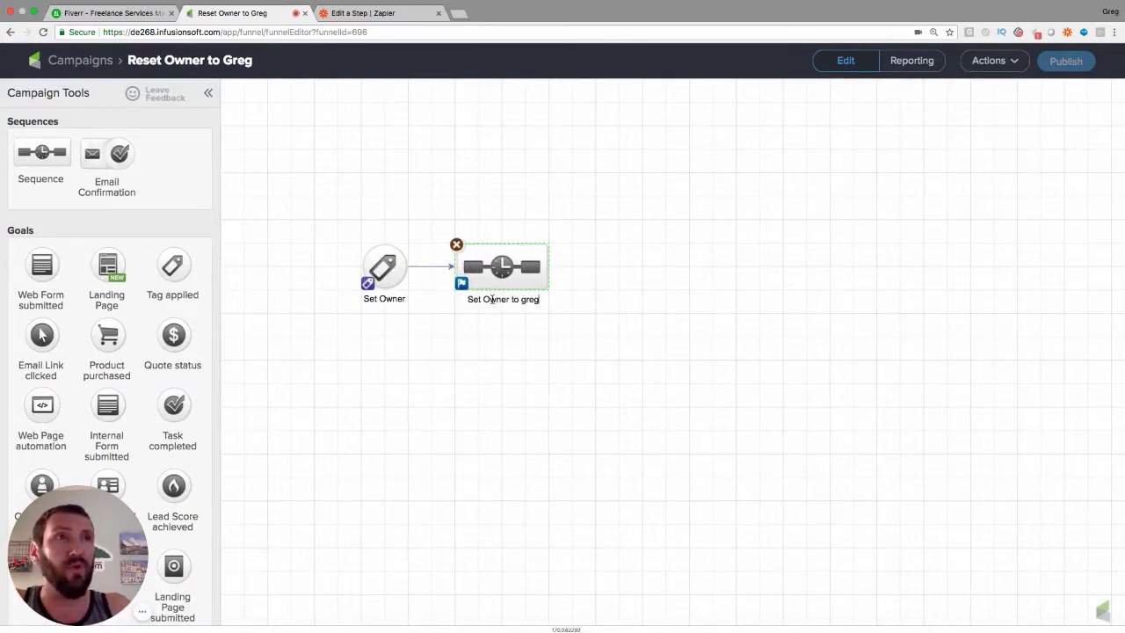
pyautogui.press('Return')
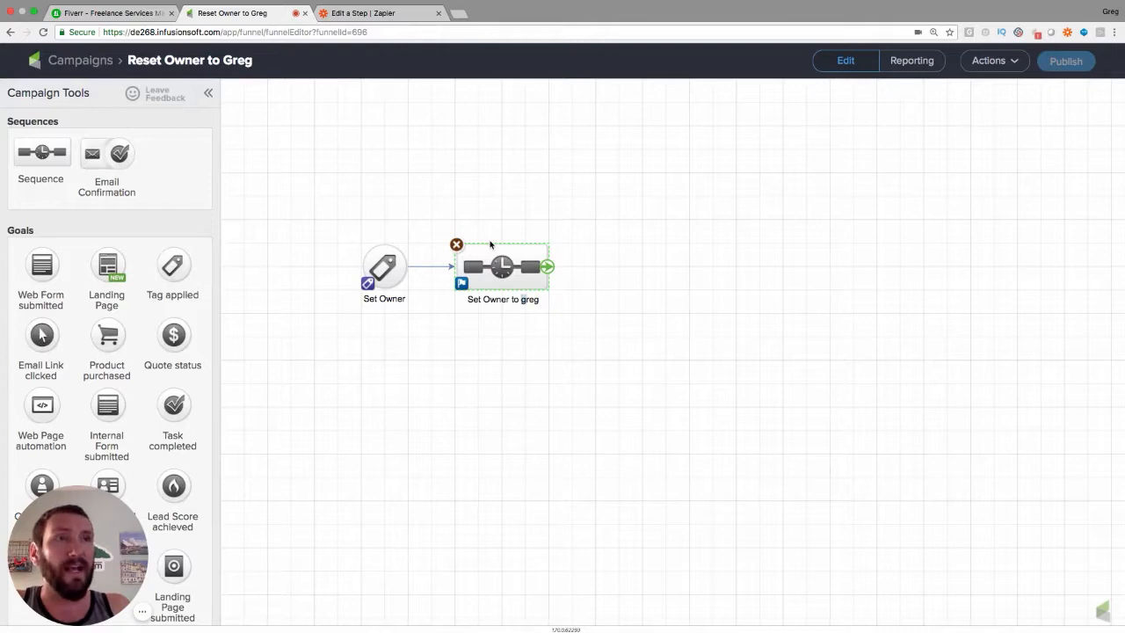
# Inside the sequence, add an Assign an Owner process after Start and name it "Set owner to" plus the account user's first name.
pyautogui.doubleClick(491, 246)
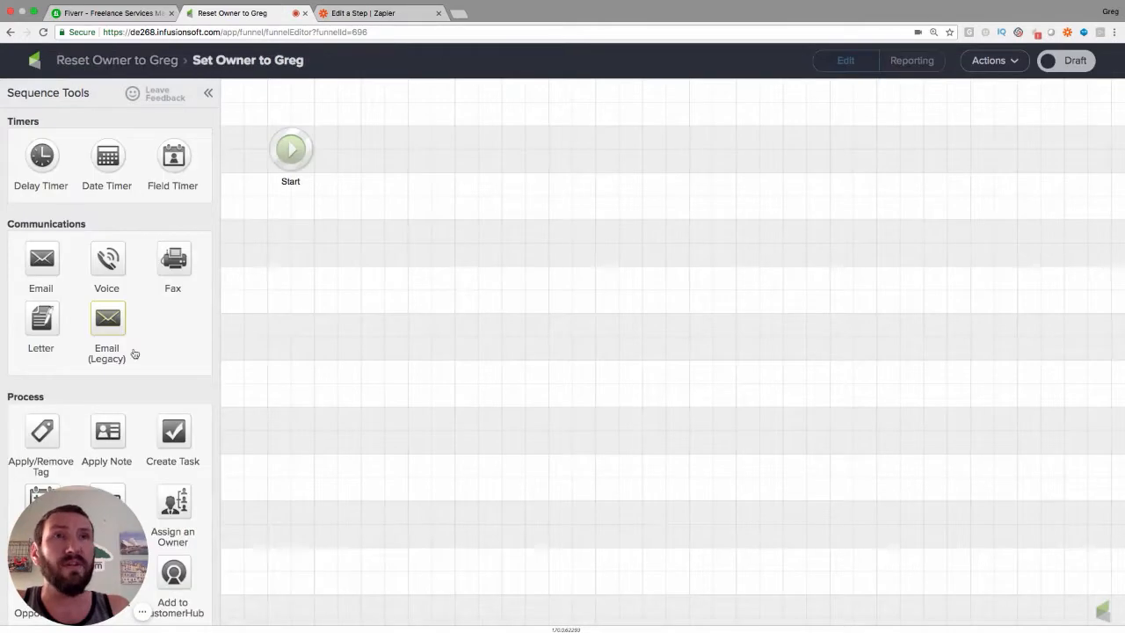
pyautogui.scroll(-3, 91, 401)
pyautogui.moveTo(172, 365); pyautogui.dragTo(363, 149)
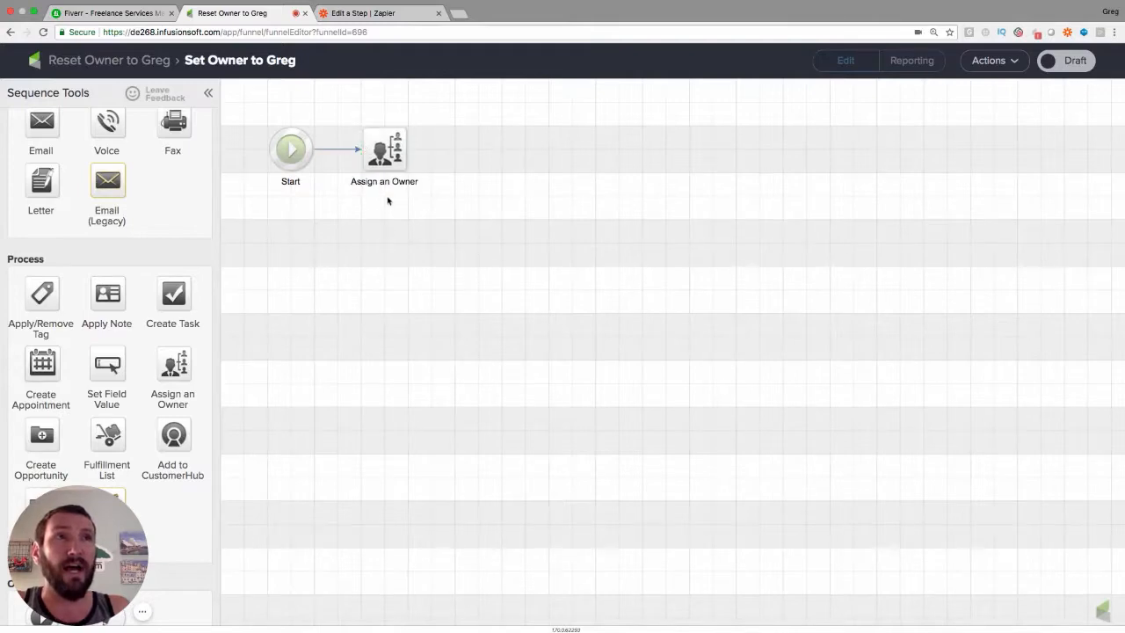
pyautogui.click(384, 183)
pyautogui.doubleClick(384, 183)
pyautogui.write('Set owner to ')
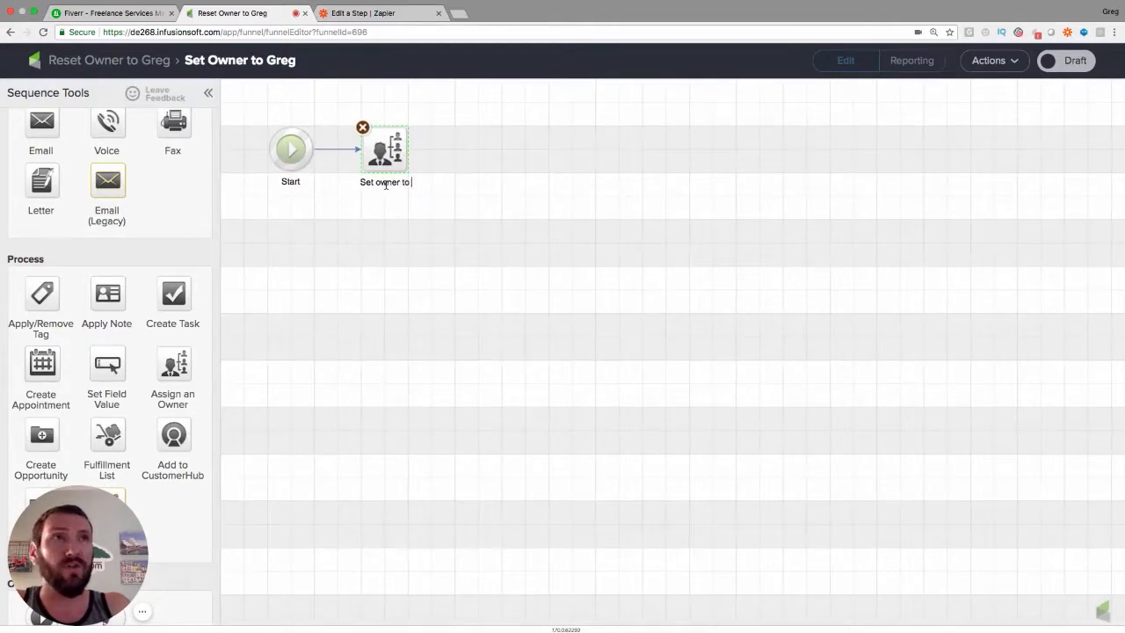
pyautogui.write('Greg')
# Configure the owner process to assign contacts to the account user, then mark the sequence as Ready.
pyautogui.doubleClick(385, 149)
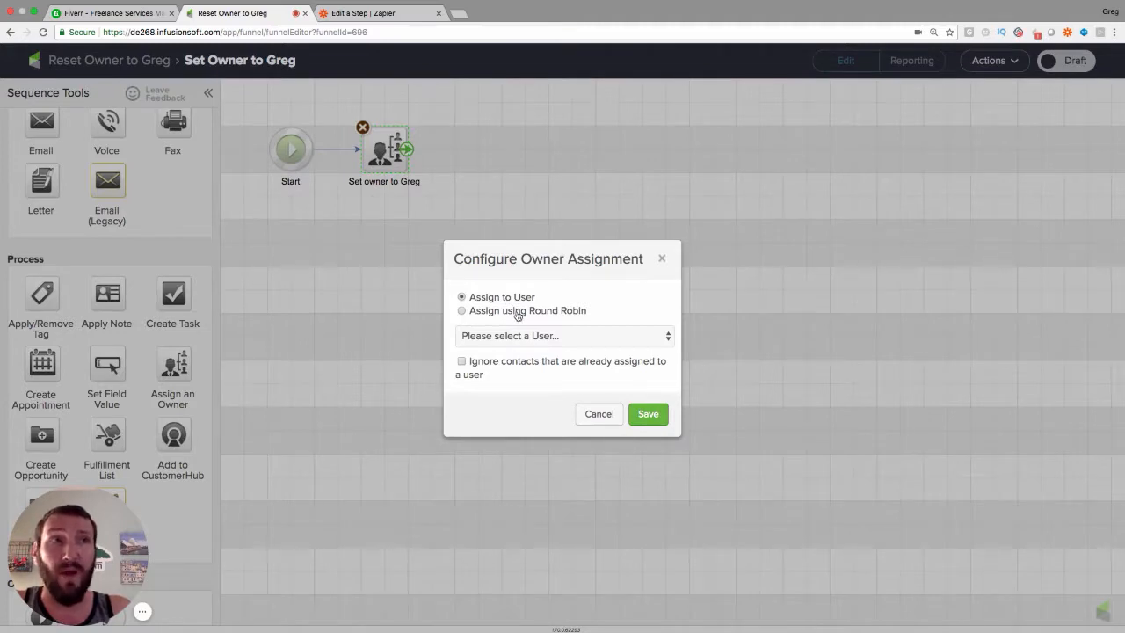
pyautogui.click(518, 313)
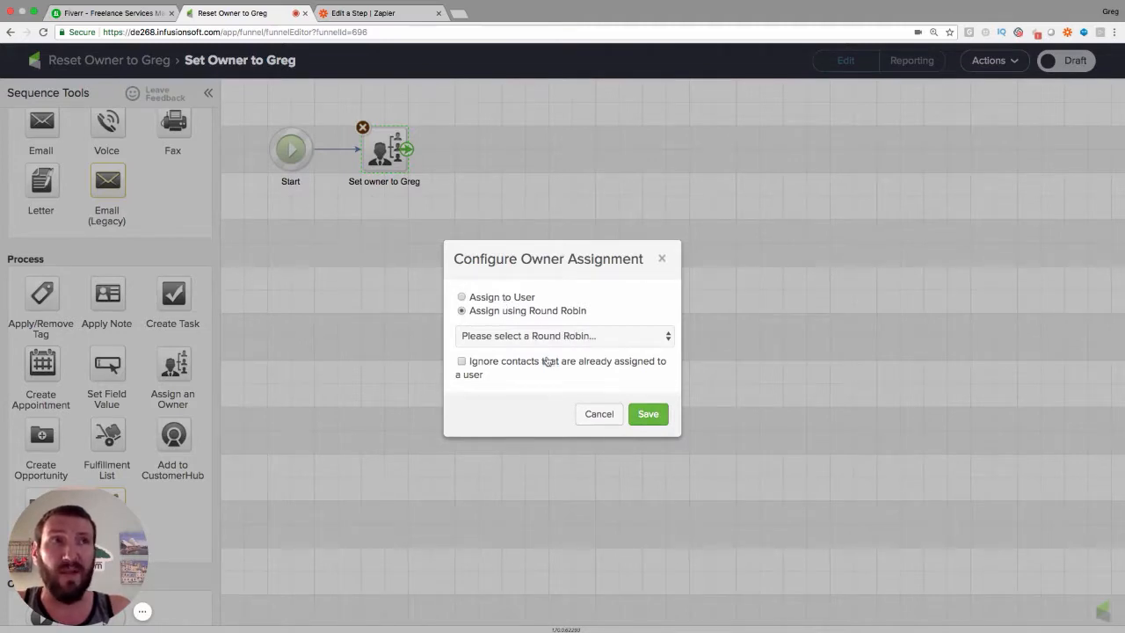
pyautogui.click(505, 296)
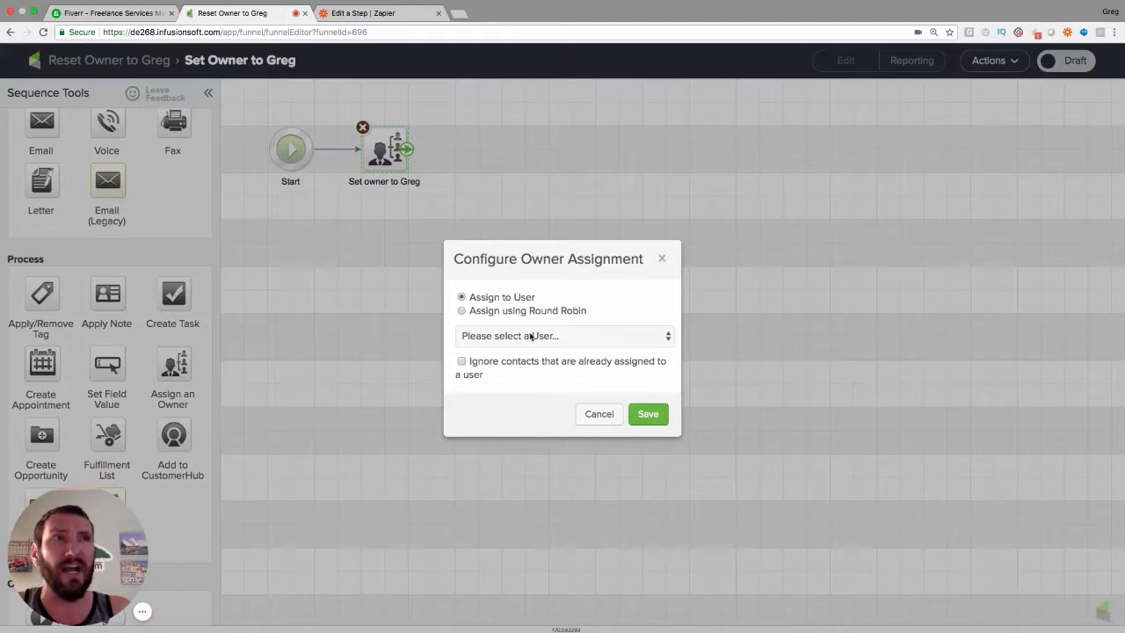
pyautogui.click(533, 336)
pyautogui.click(540, 365)
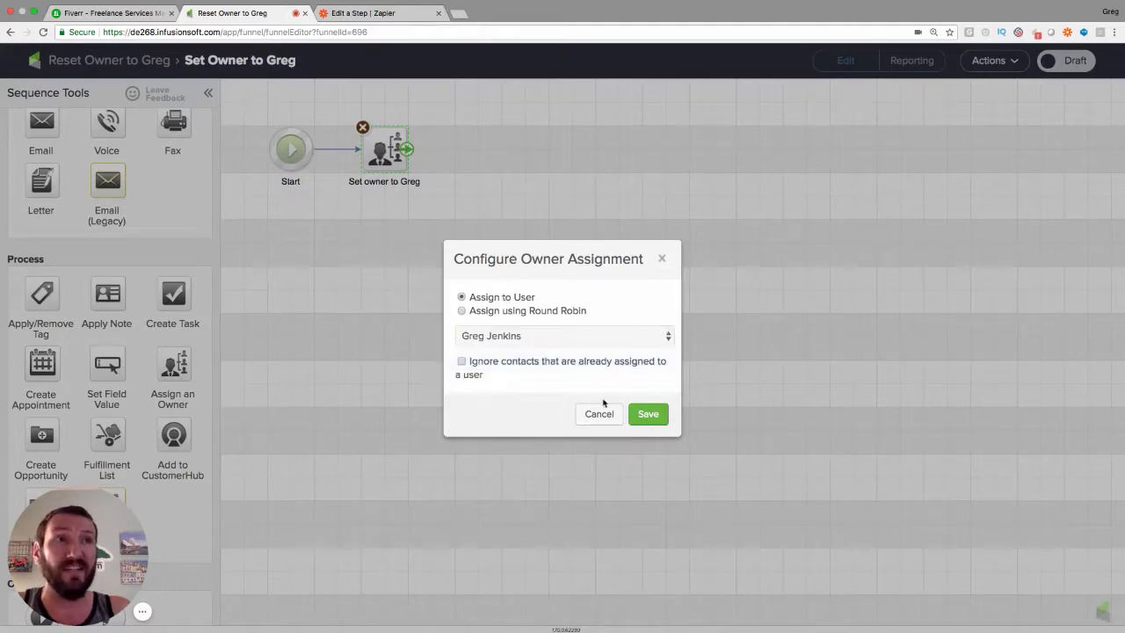
pyautogui.click(648, 413)
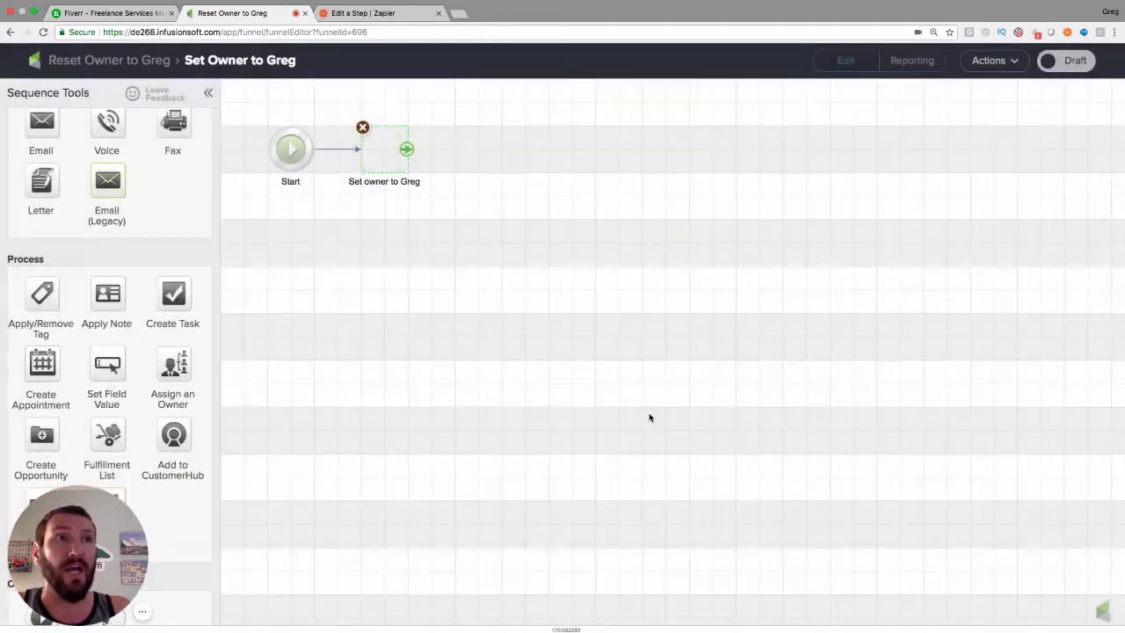
pyautogui.click(1059, 67)
pyautogui.click(159, 66)
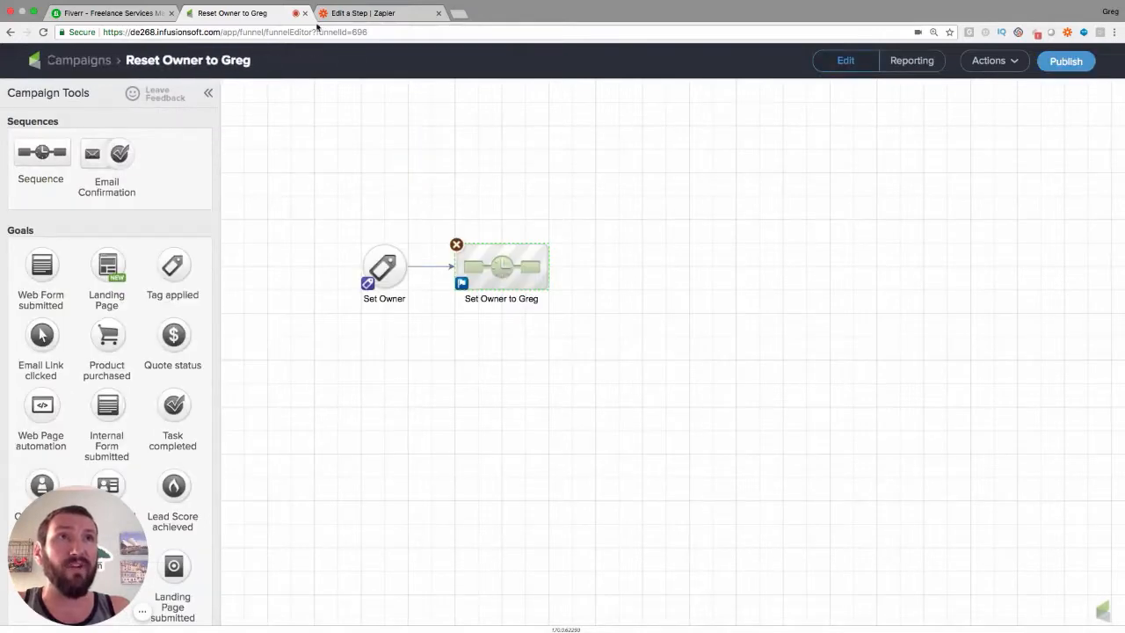
pyautogui.click(376, 13)
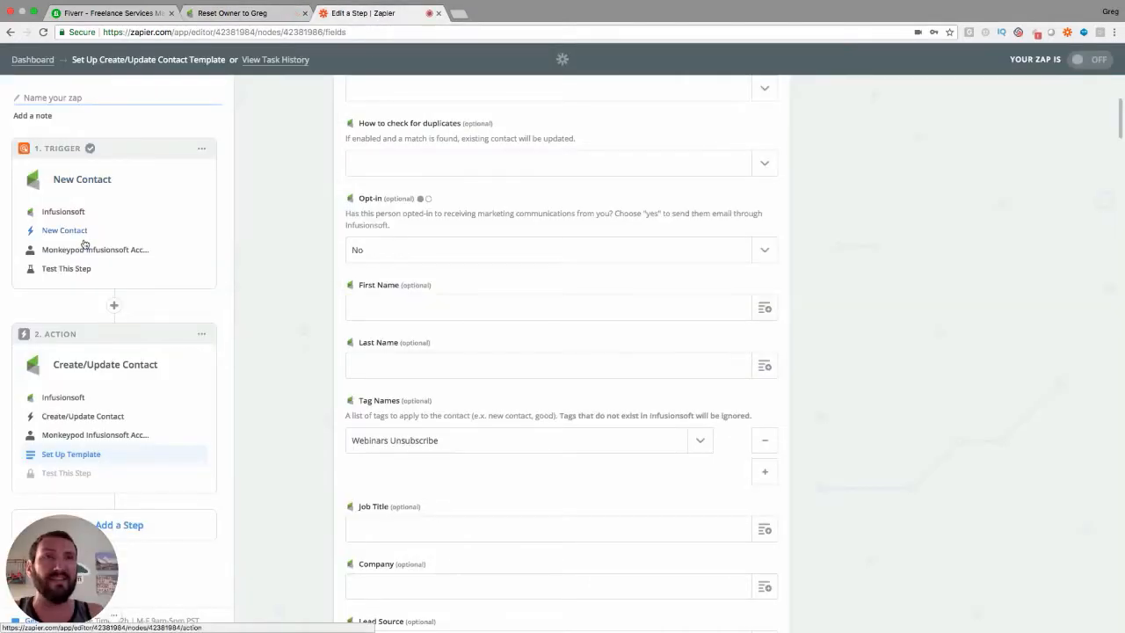
pyautogui.click(233, 13)
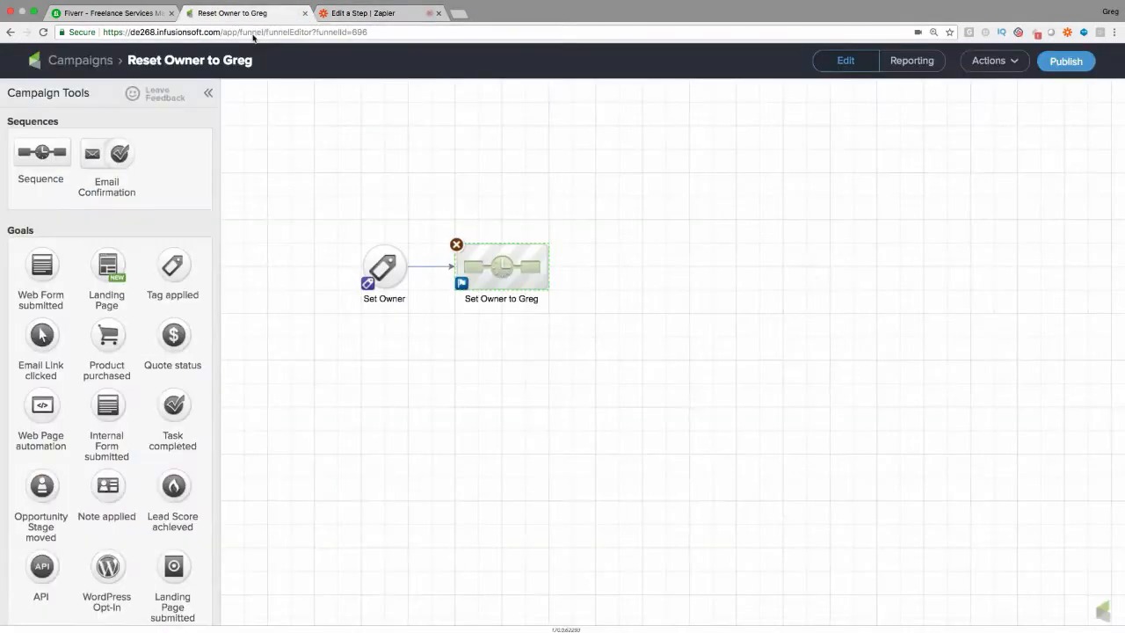
pyautogui.moveTo(337, 221); pyautogui.dragTo(420, 299)
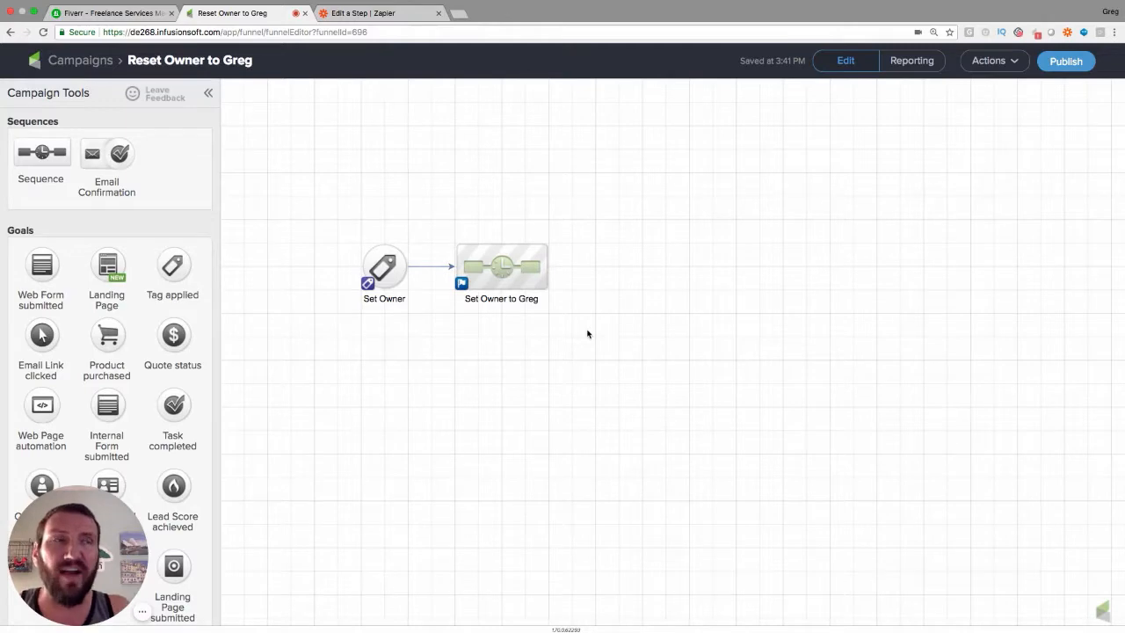
# Inside the sequence, add an Apply/Remove Tag process connected after the owner assignment, leaving its tag unconfigured.
pyautogui.moveTo(518, 284)
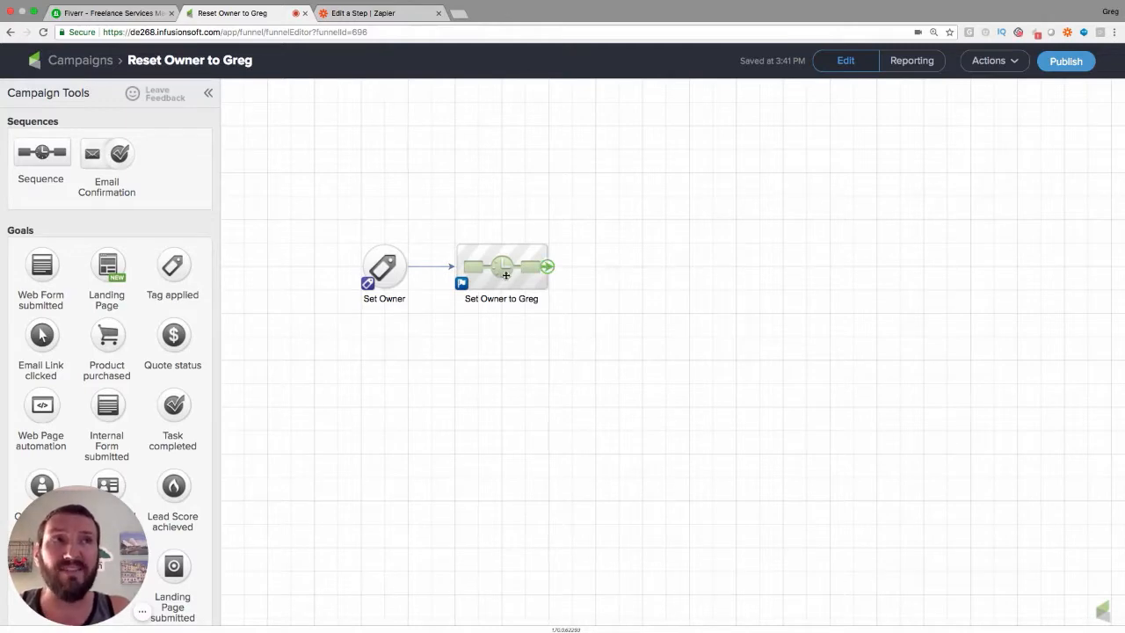
pyautogui.doubleClick(505, 275)
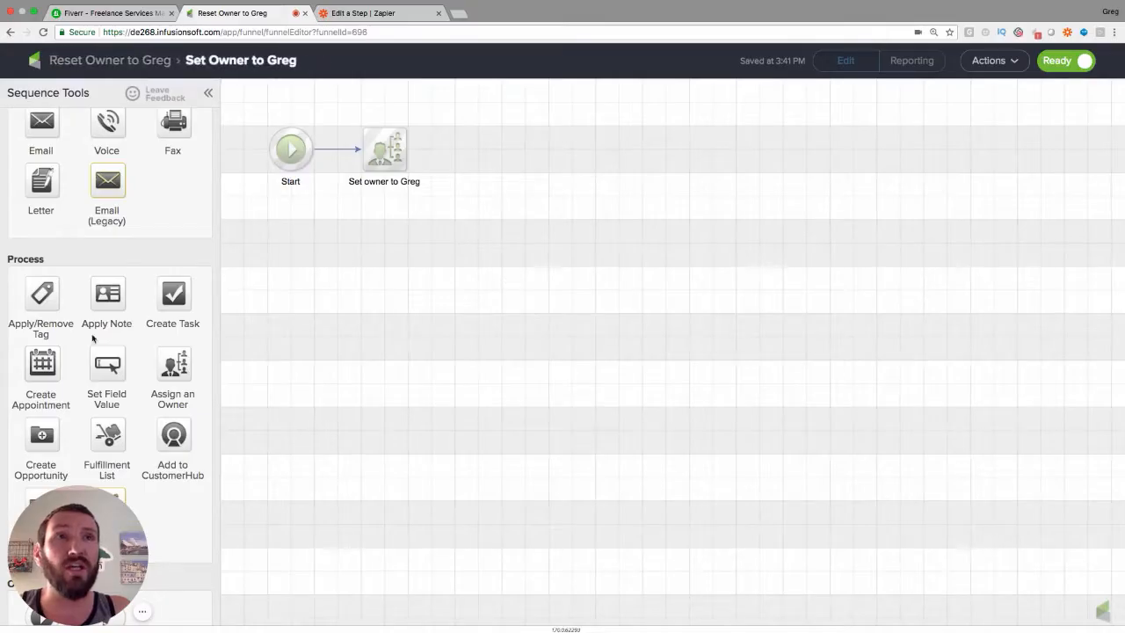
pyautogui.moveTo(42, 295); pyautogui.dragTo(503, 151)
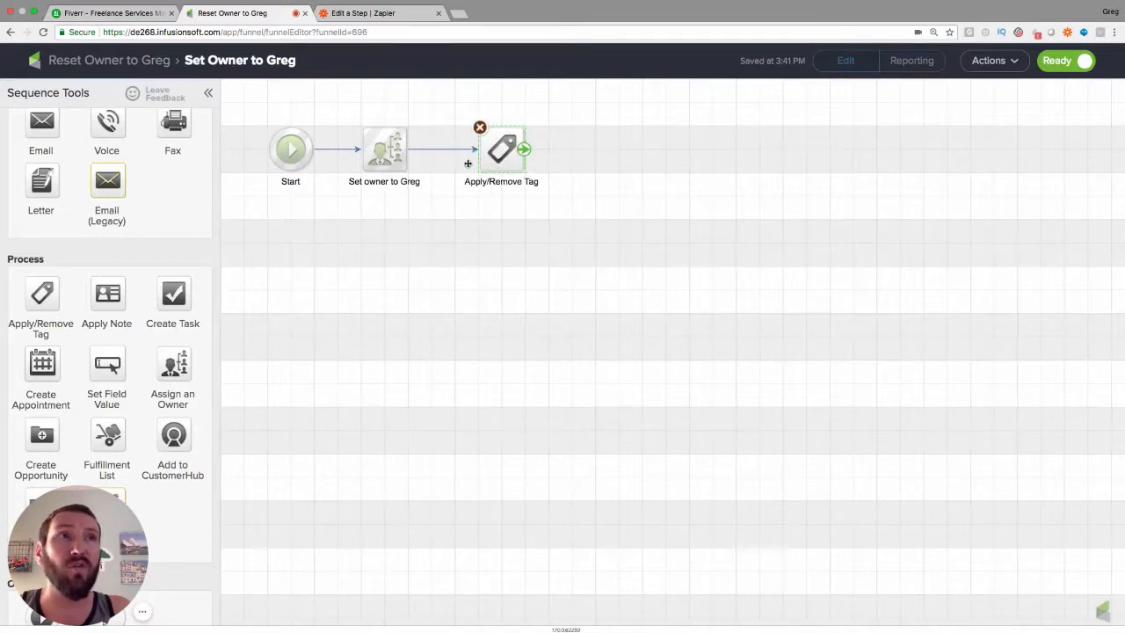
pyautogui.click(166, 66)
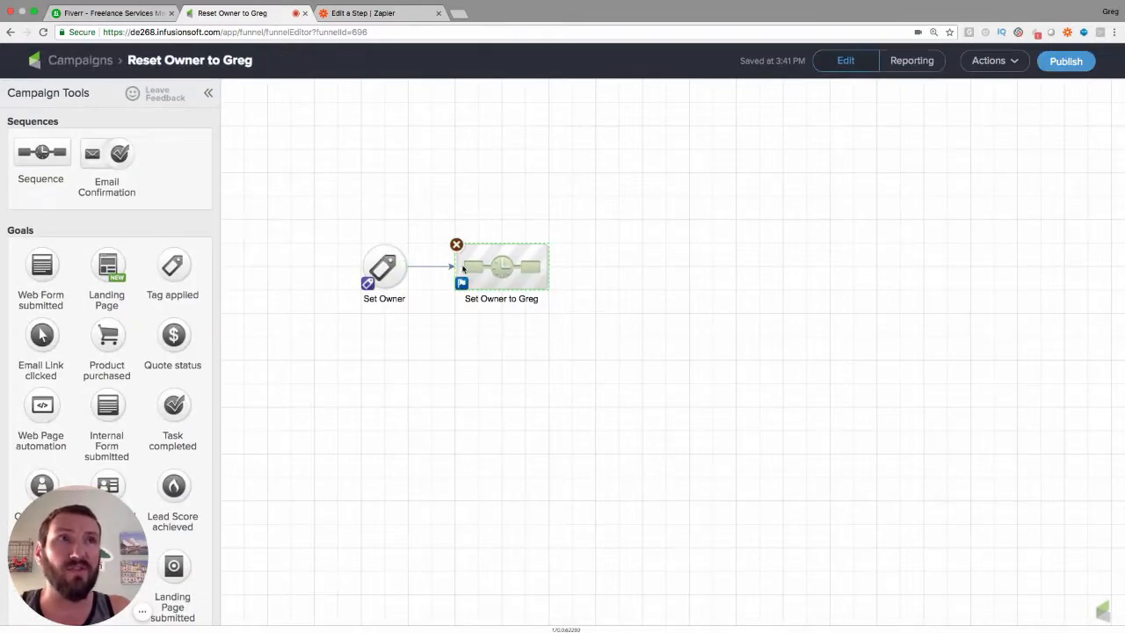
pyautogui.doubleClick(492, 275)
pyautogui.doubleClick(501, 150)
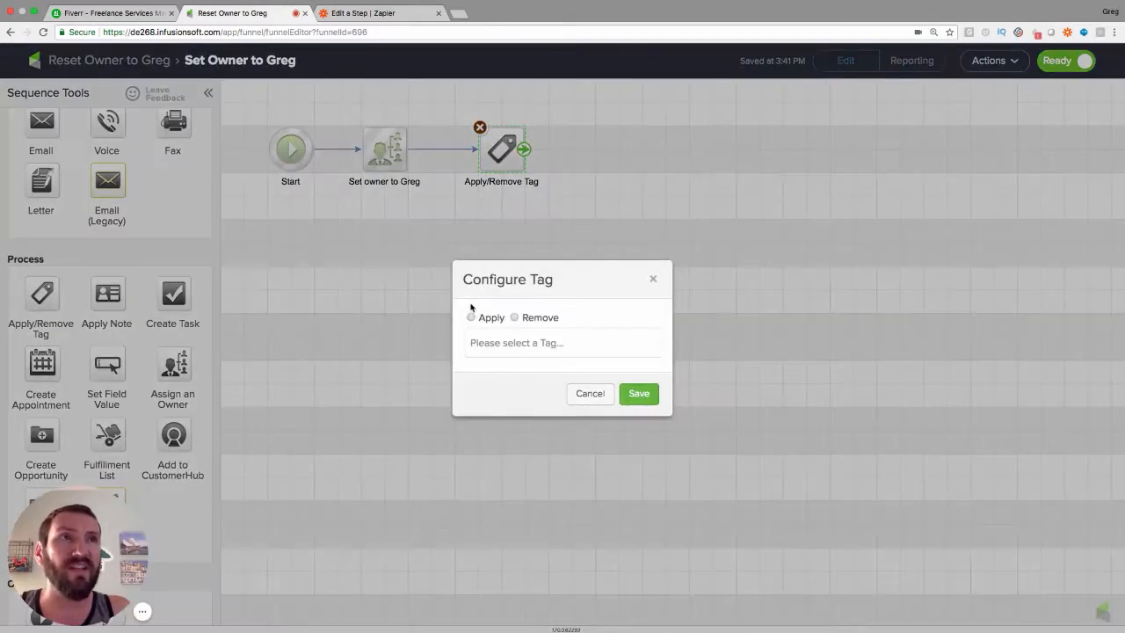
pyautogui.click(589, 392)
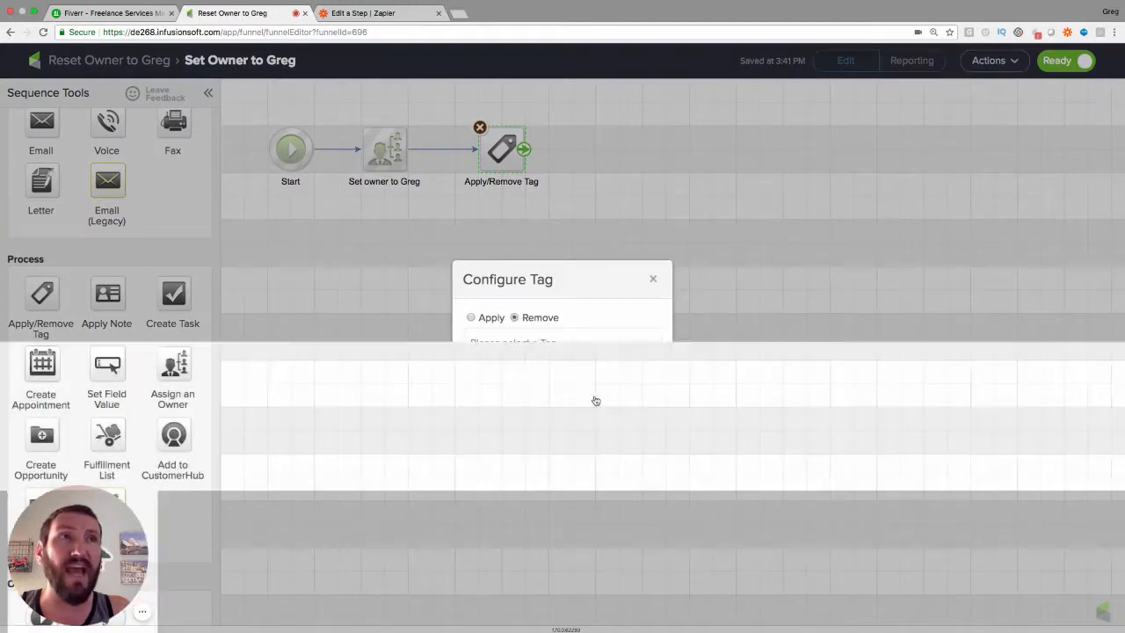
# Add a Delay Timer after the tag process, set to wait at least 3 months and run on a weekday at 8:00 AM.
pyautogui.scroll(3, 38, 194)
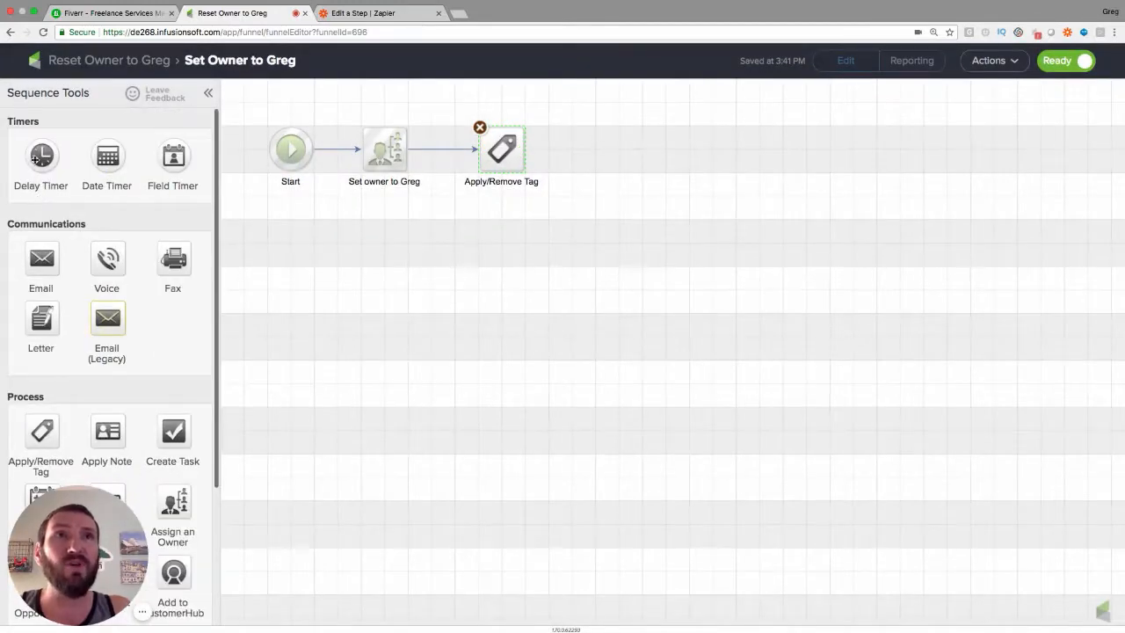
pyautogui.moveTo(37, 158); pyautogui.dragTo(594, 146)
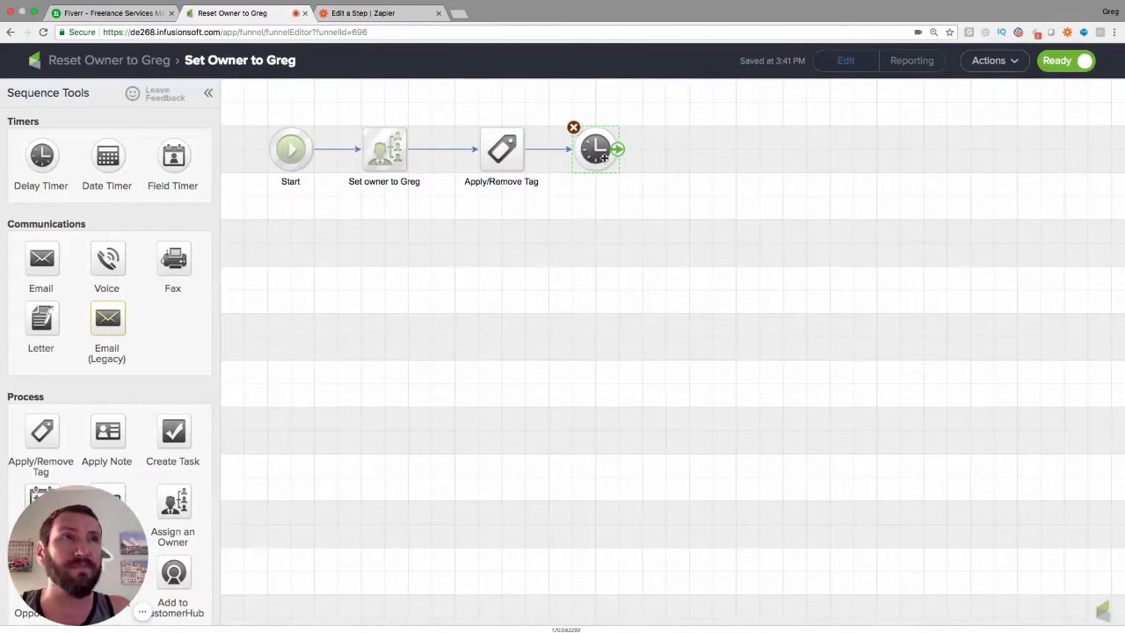
pyautogui.doubleClick(604, 159)
pyautogui.click(355, 315)
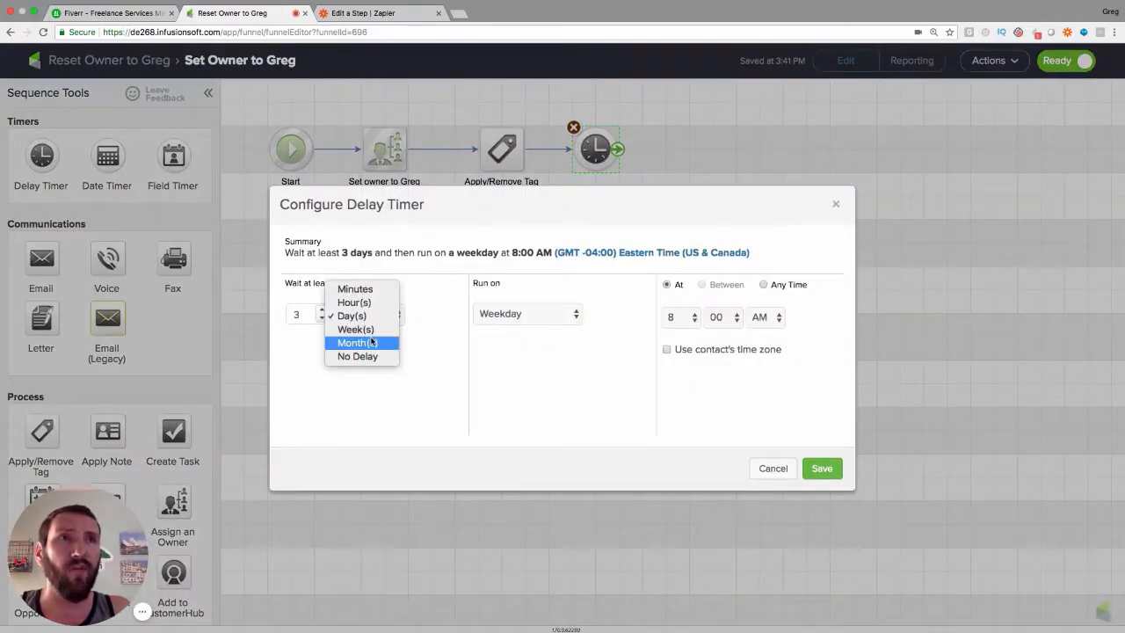
pyautogui.click(370, 343)
pyautogui.click(321, 309)
pyautogui.click(321, 310)
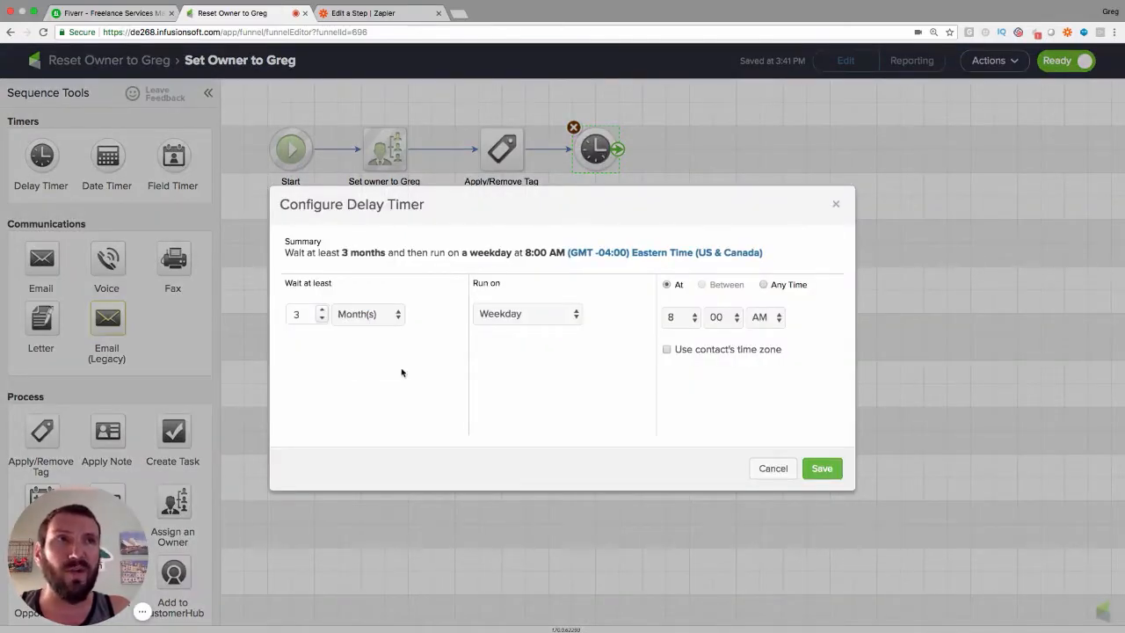
pyautogui.click(825, 470)
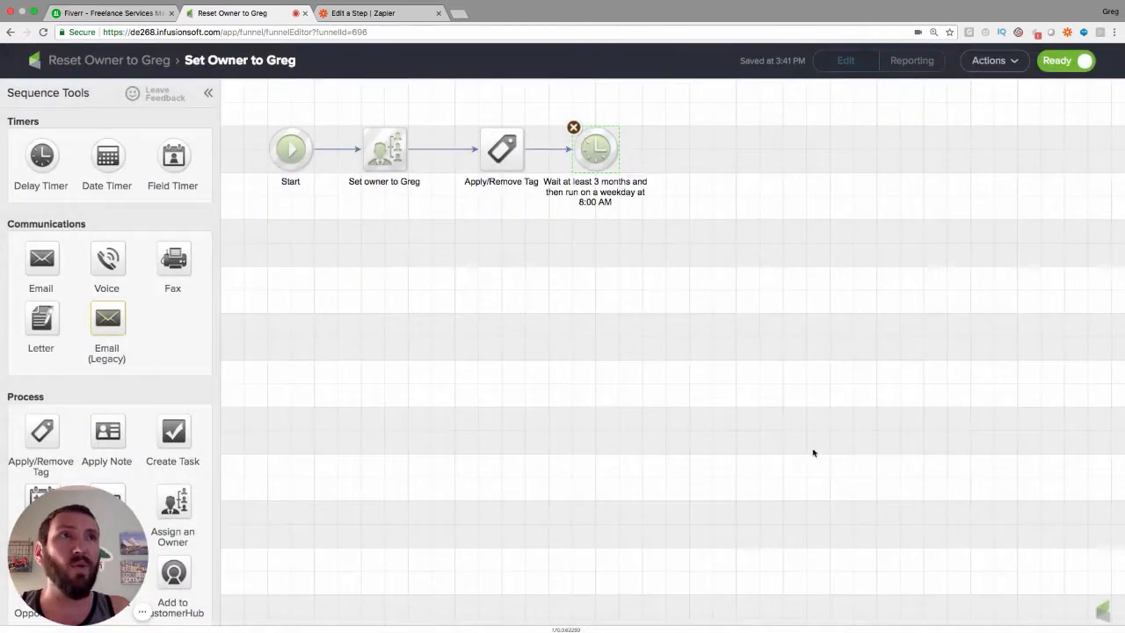
# Move the tag process closer to the owner assignment and add a second, unconfigured Apply/Remove Tag process after the delay timer.
pyautogui.click(501, 167)
pyautogui.moveTo(497, 167); pyautogui.dragTo(473, 167)
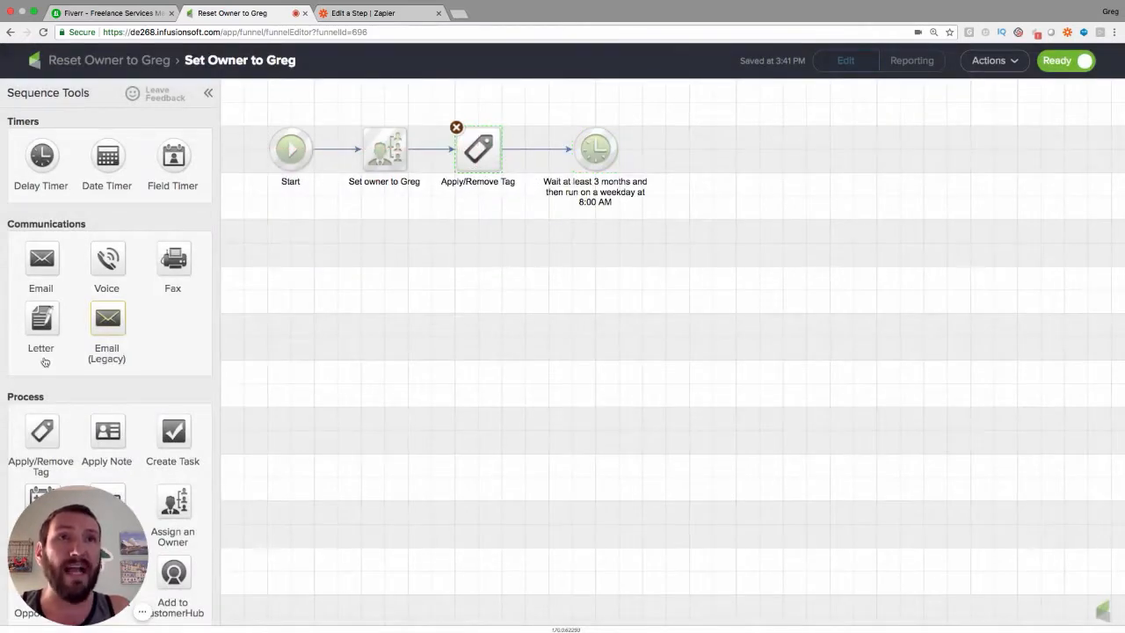
pyautogui.moveTo(42, 433); pyautogui.dragTo(714, 151)
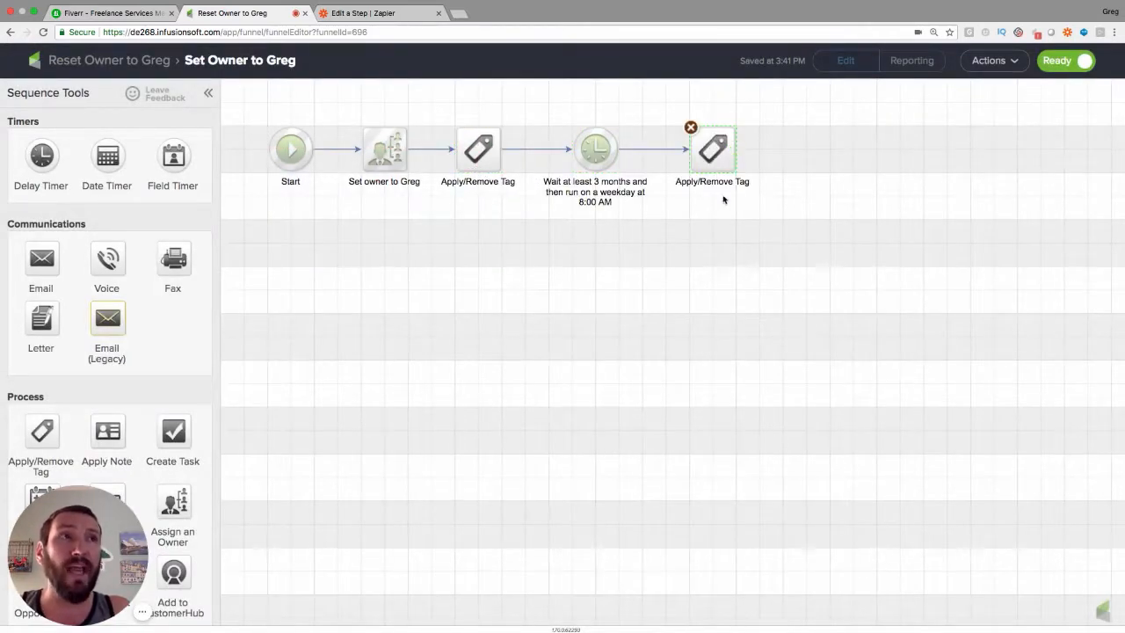
pyautogui.doubleClick(715, 160)
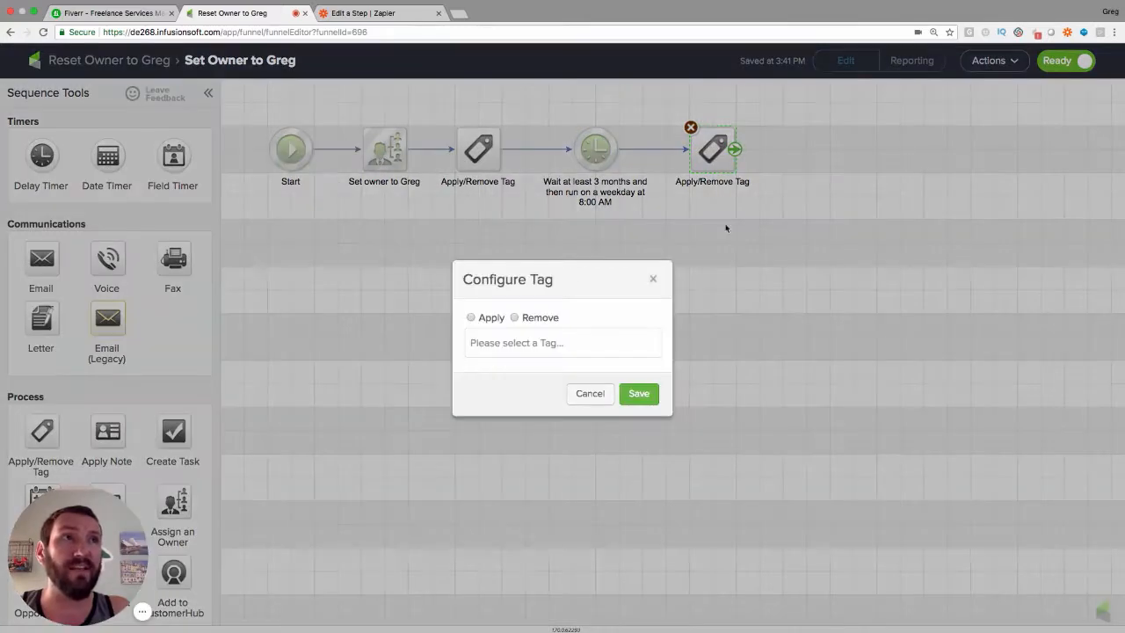
pyautogui.click(471, 317)
pyautogui.click(597, 397)
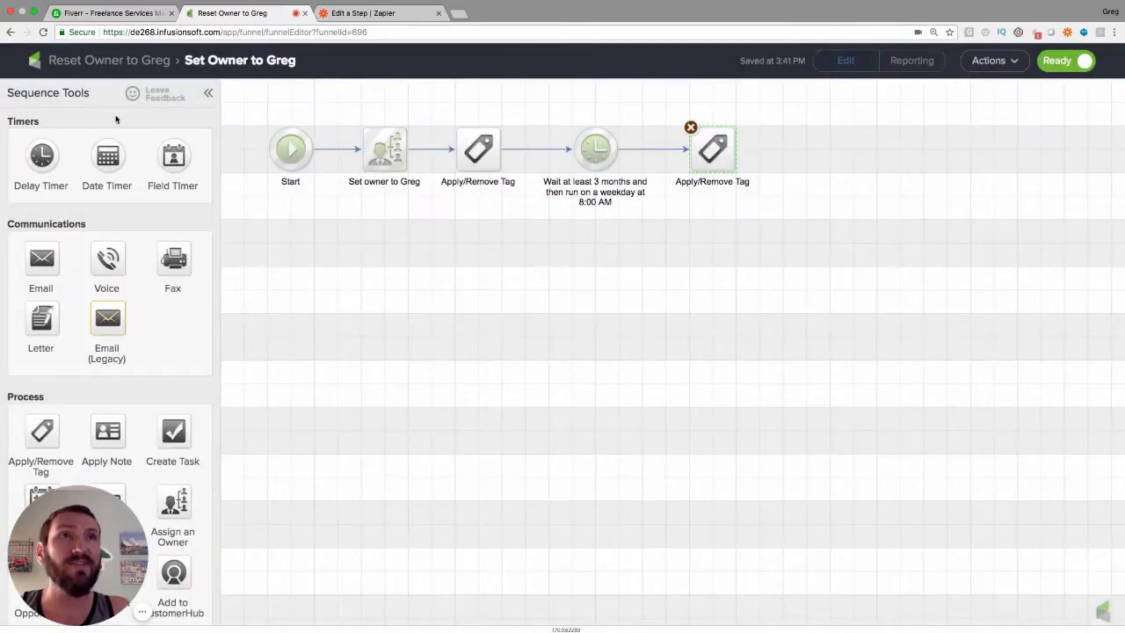
# On the campaign canvas, duplicate the Set Owner tag goal, place the copy connected after the sequence, and name it "Loop".
pyautogui.click(115, 61)
pyautogui.rightClick(386, 279)
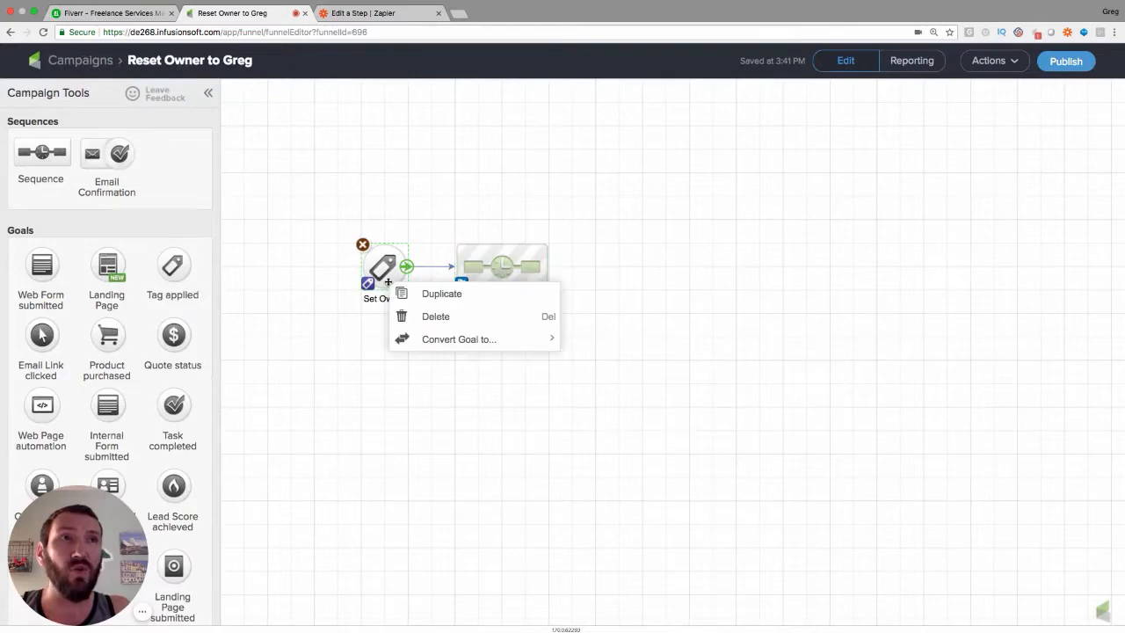
pyautogui.click(441, 293)
pyautogui.moveTo(374, 278); pyautogui.dragTo(613, 265)
pyautogui.click(631, 300)
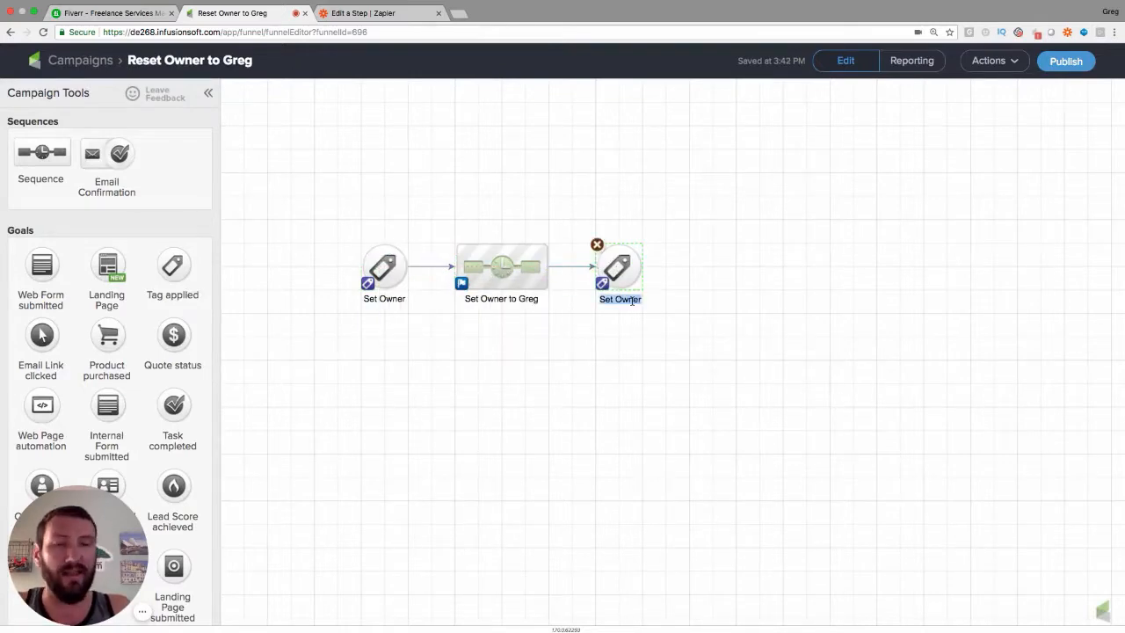
pyautogui.write('Loops')
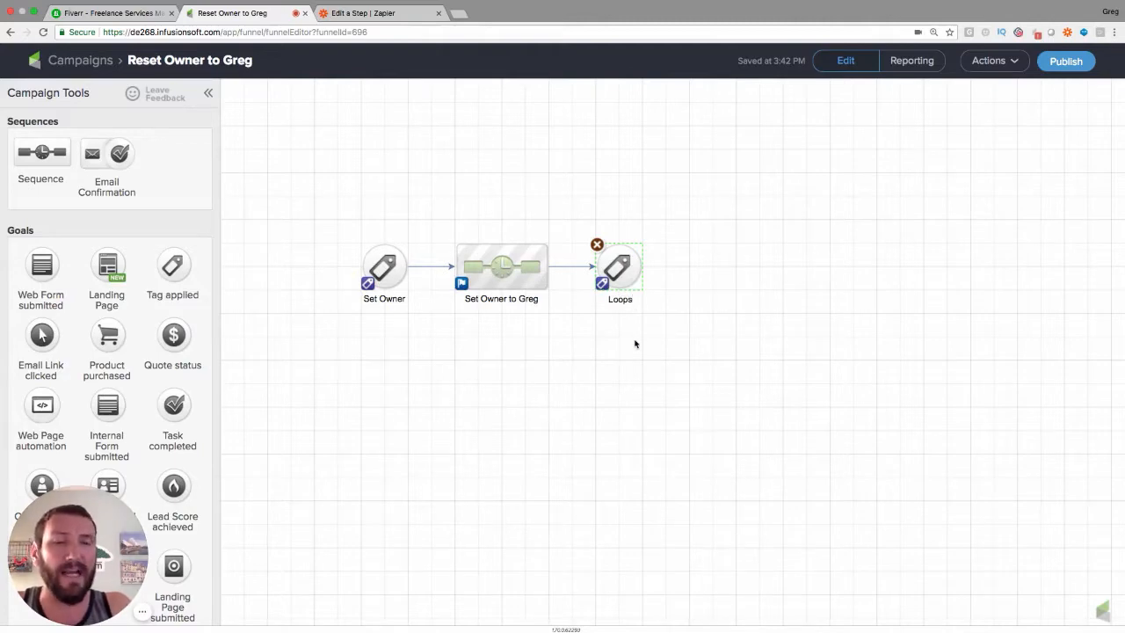
pyautogui.press('BackSpace')
pyautogui.click(561, 424)
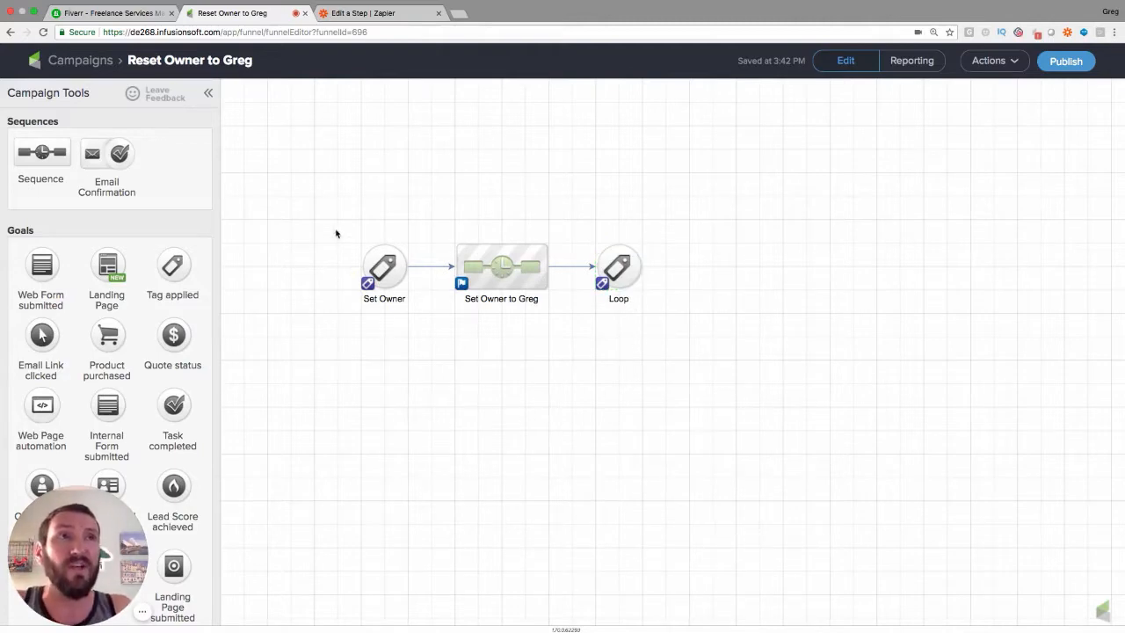
# Review the order of processes inside the owner sequence and how it links the Set Owner and Loop goals.
pyautogui.moveTo(336, 233); pyautogui.dragTo(436, 322)
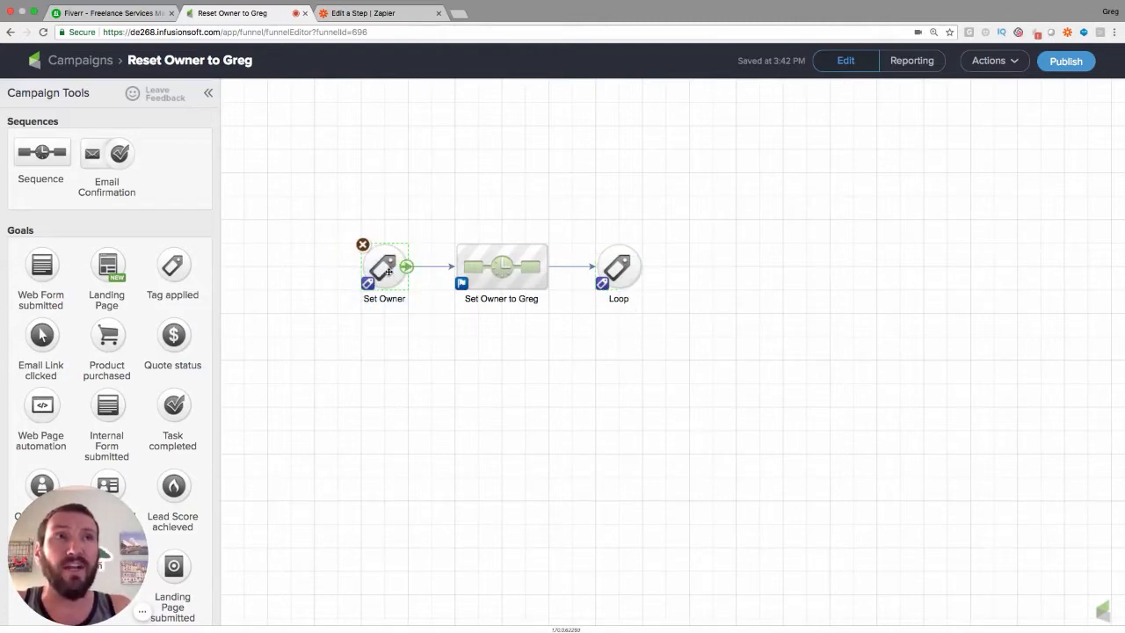
pyautogui.click(535, 265)
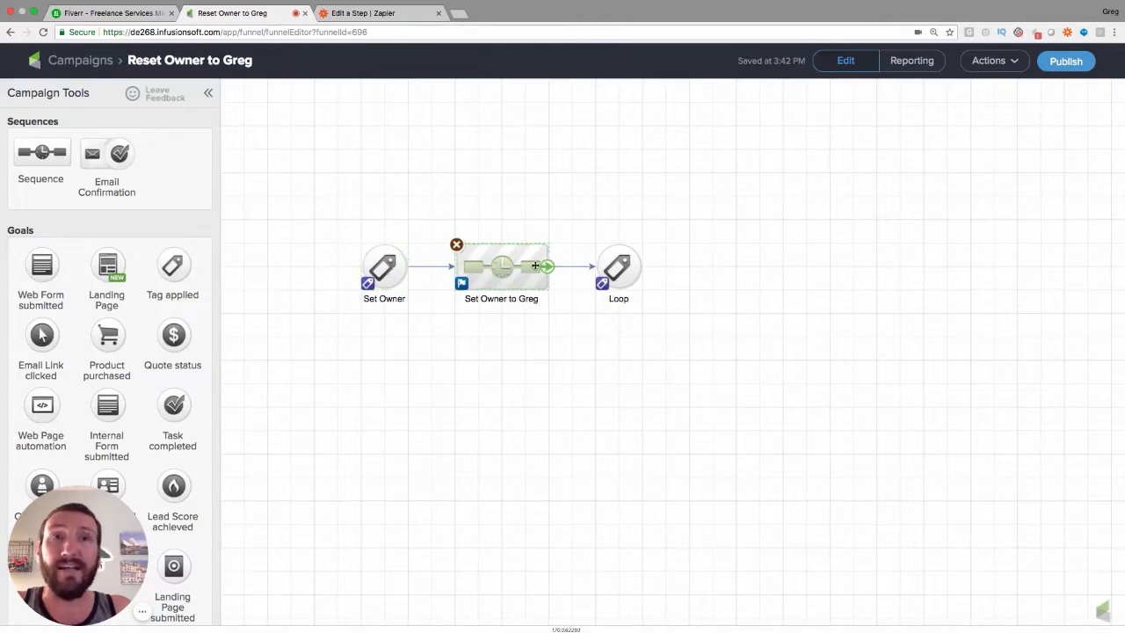
pyautogui.doubleClick(529, 265)
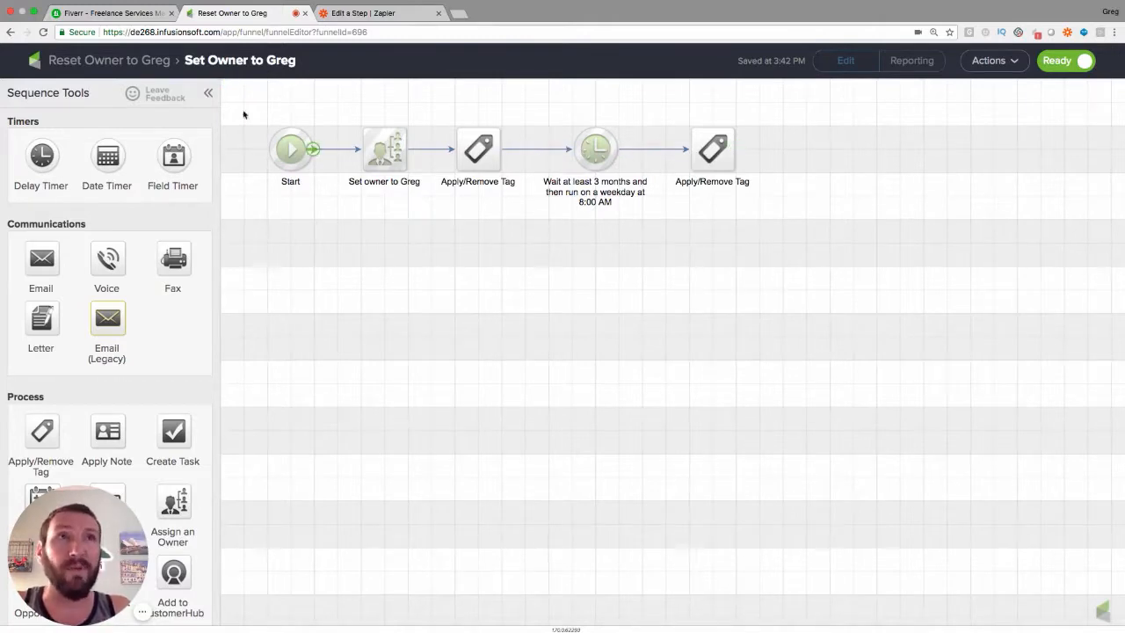
pyautogui.click(145, 61)
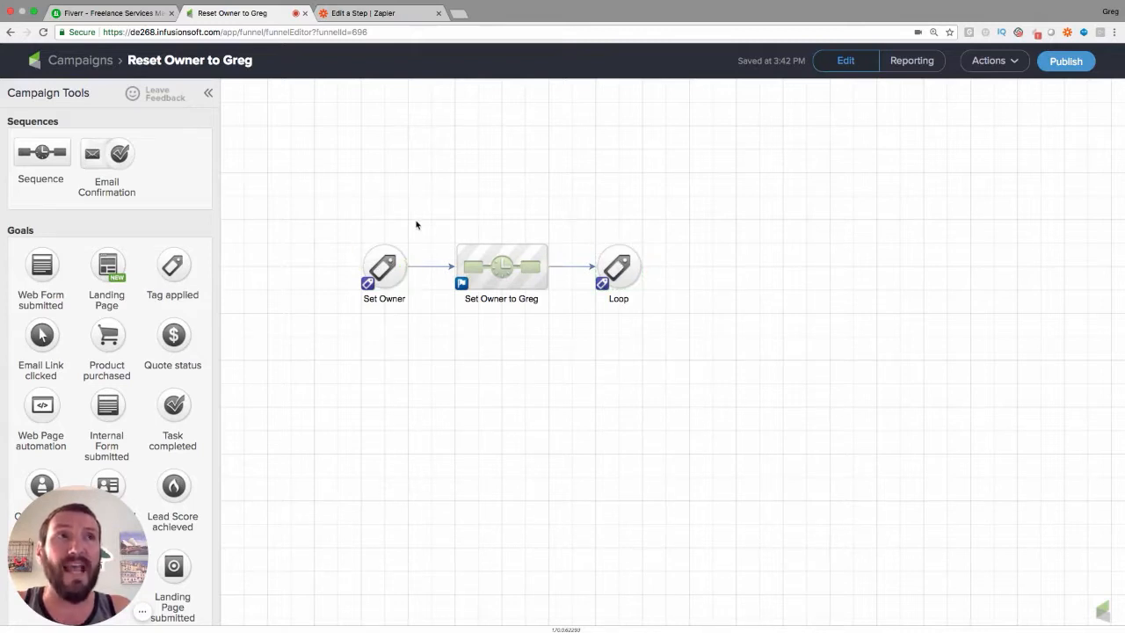
pyautogui.moveTo(417, 225); pyautogui.dragTo(589, 338)
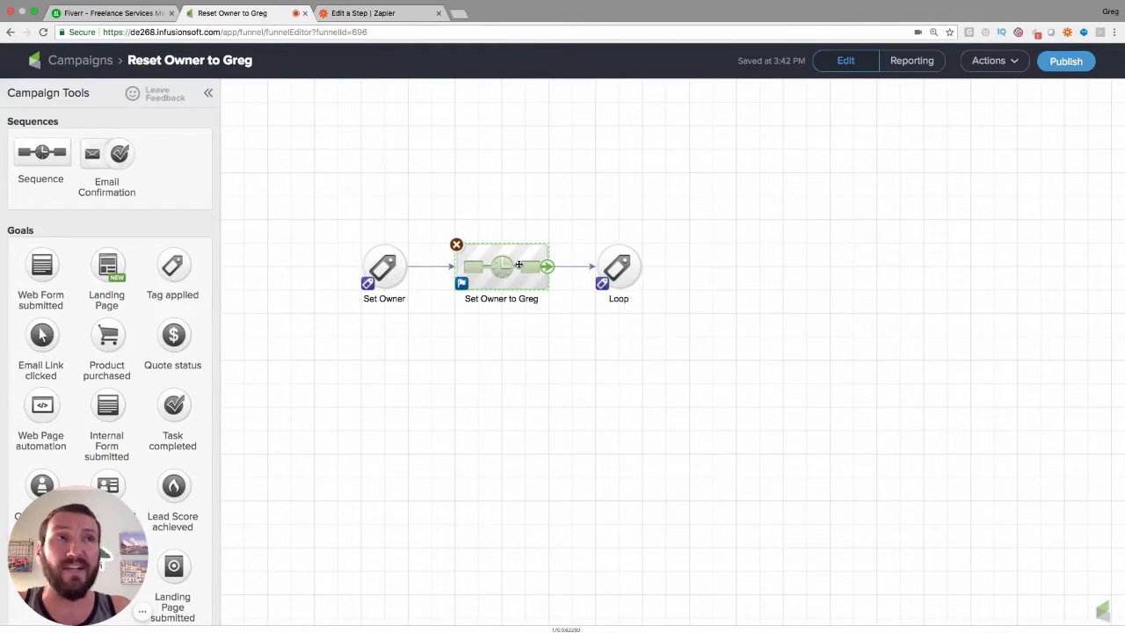
pyautogui.click(625, 261)
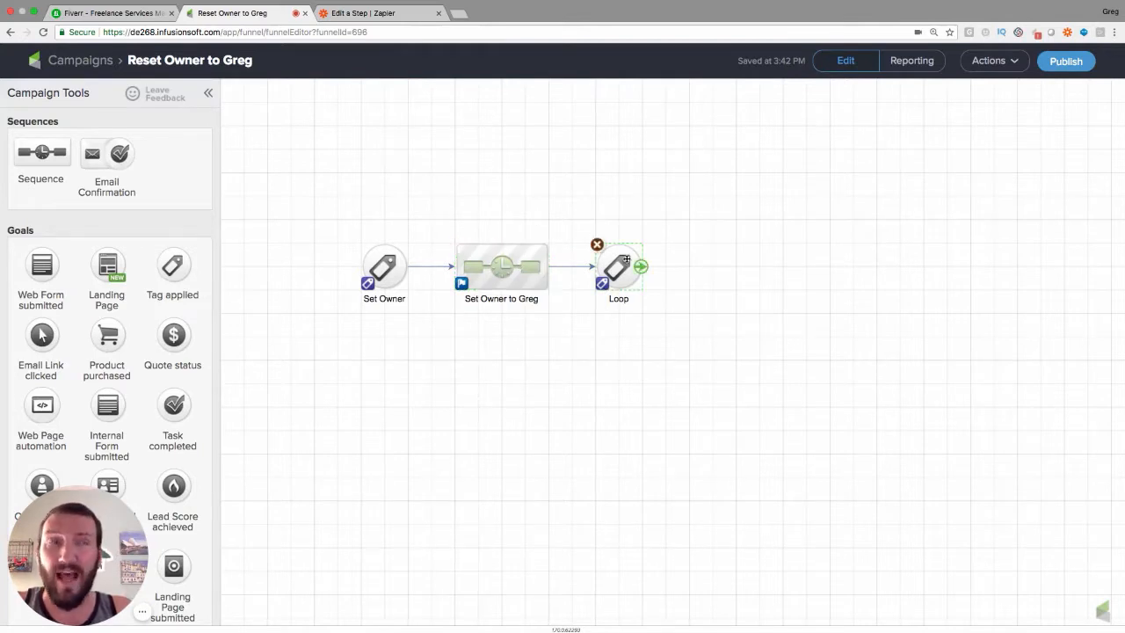
# Check the owner sequence's setting for what happens when a goal is achieved, and trace the path between the Set Owner and Loop goals.
pyautogui.click(458, 286)
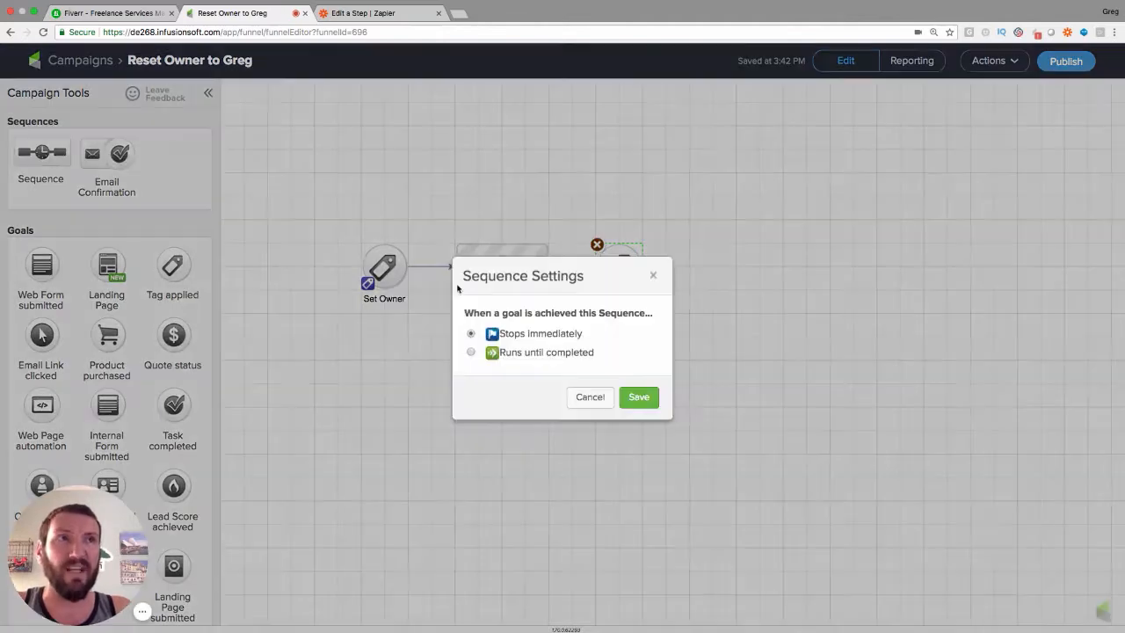
pyautogui.click(580, 400)
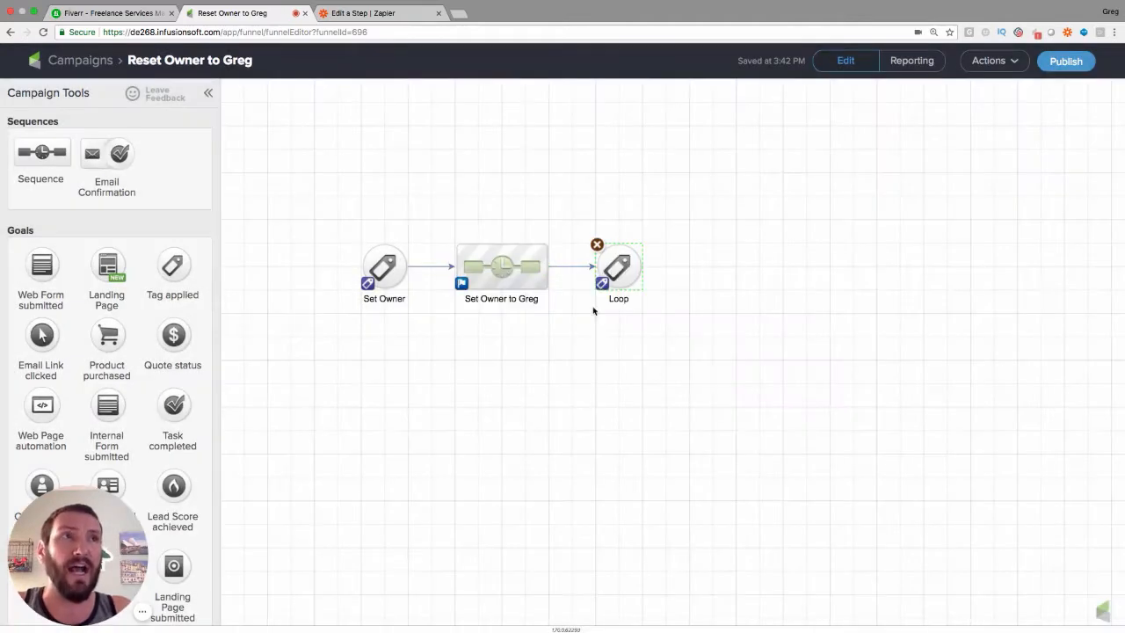
pyautogui.click(386, 267)
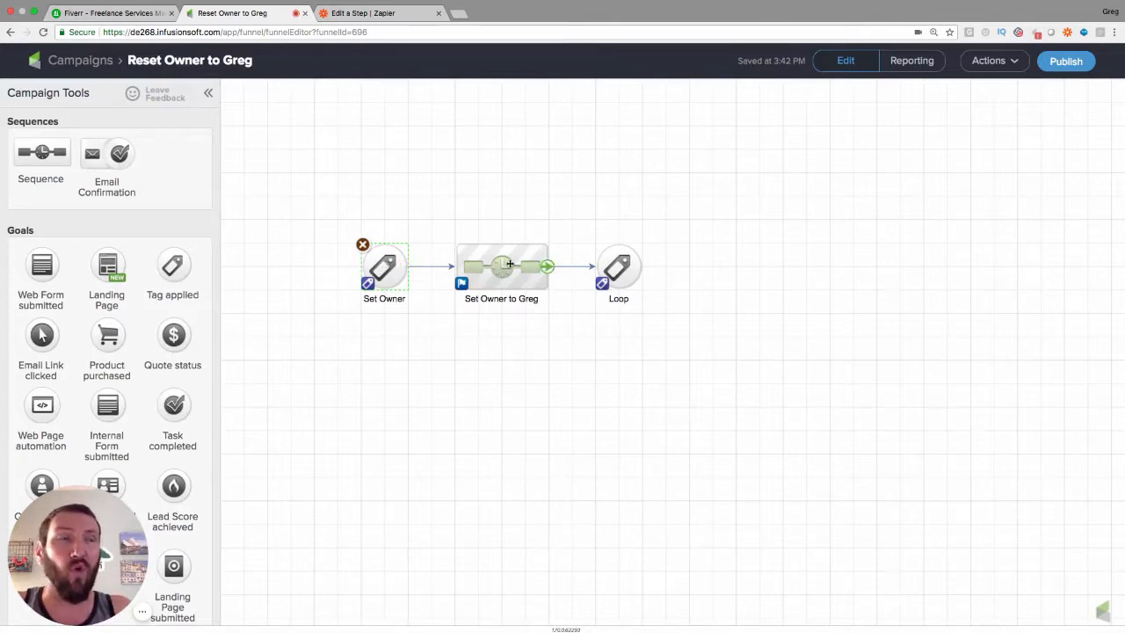
pyautogui.click(611, 261)
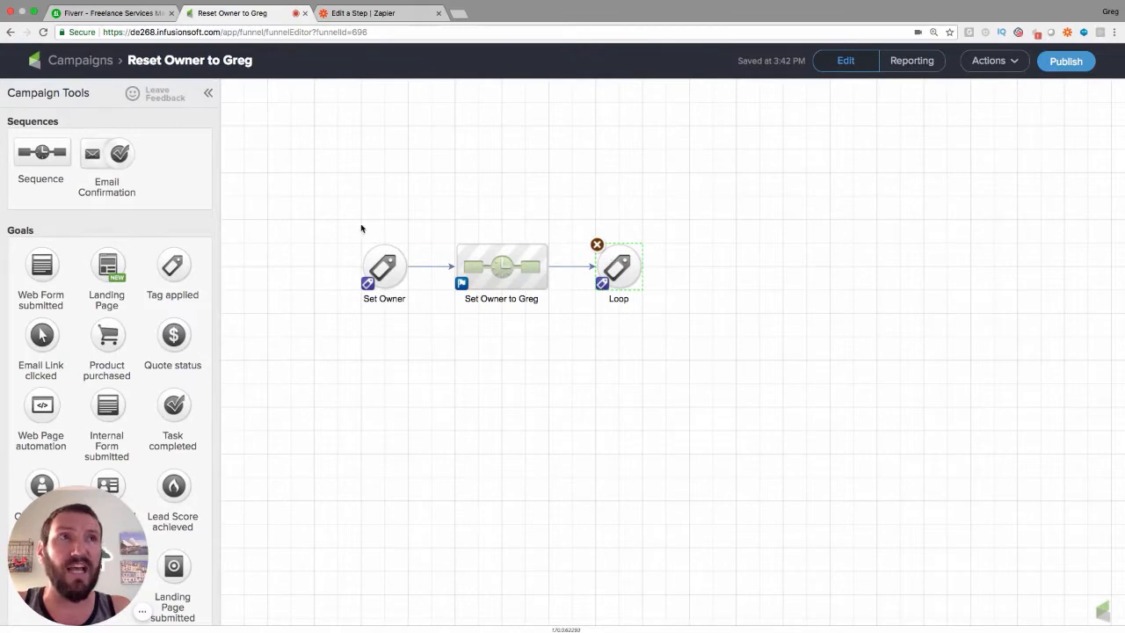
pyautogui.click(372, 261)
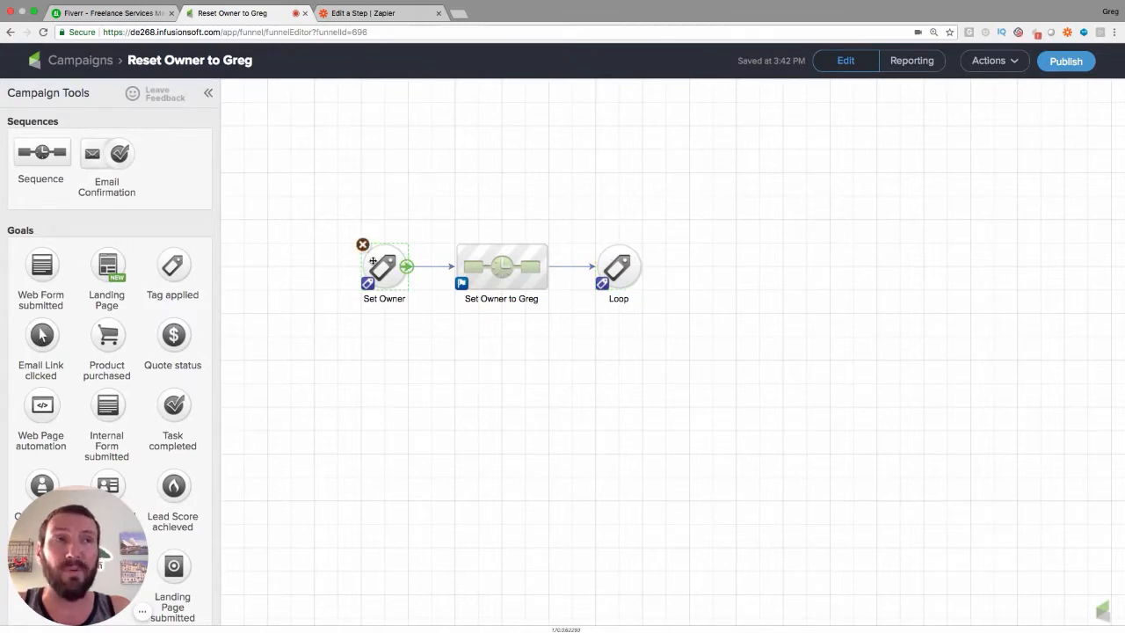
# Inspect the owner assignment, tag processes and delay timer inside the owner sequence, and return to the full campaign layout.
pyautogui.doubleClick(501, 263)
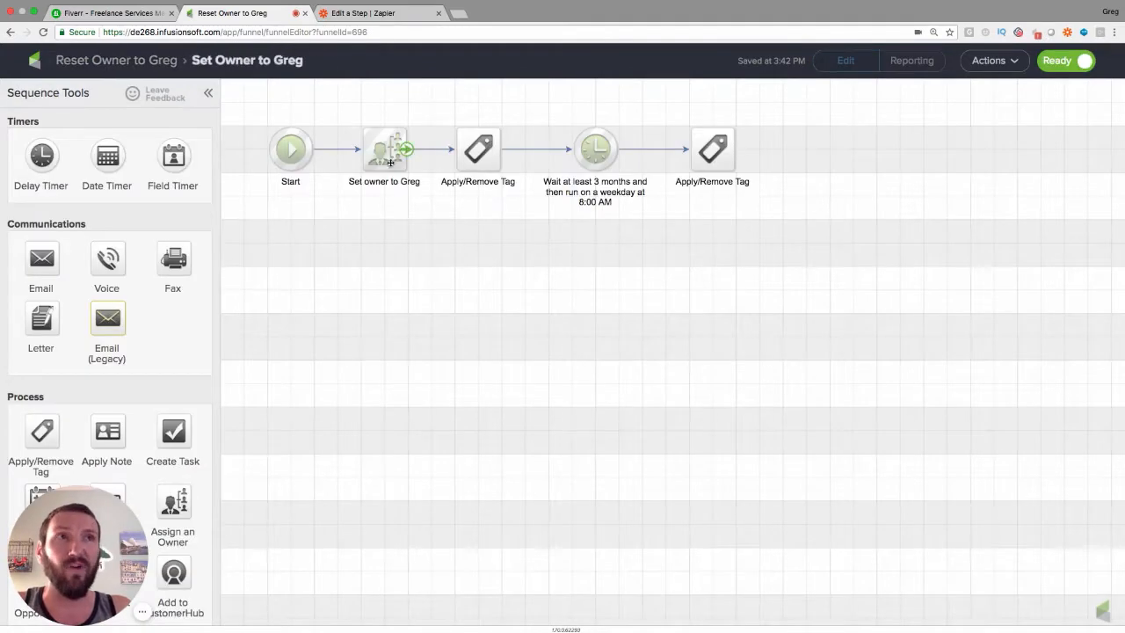
pyautogui.click(104, 61)
pyautogui.click(351, 366)
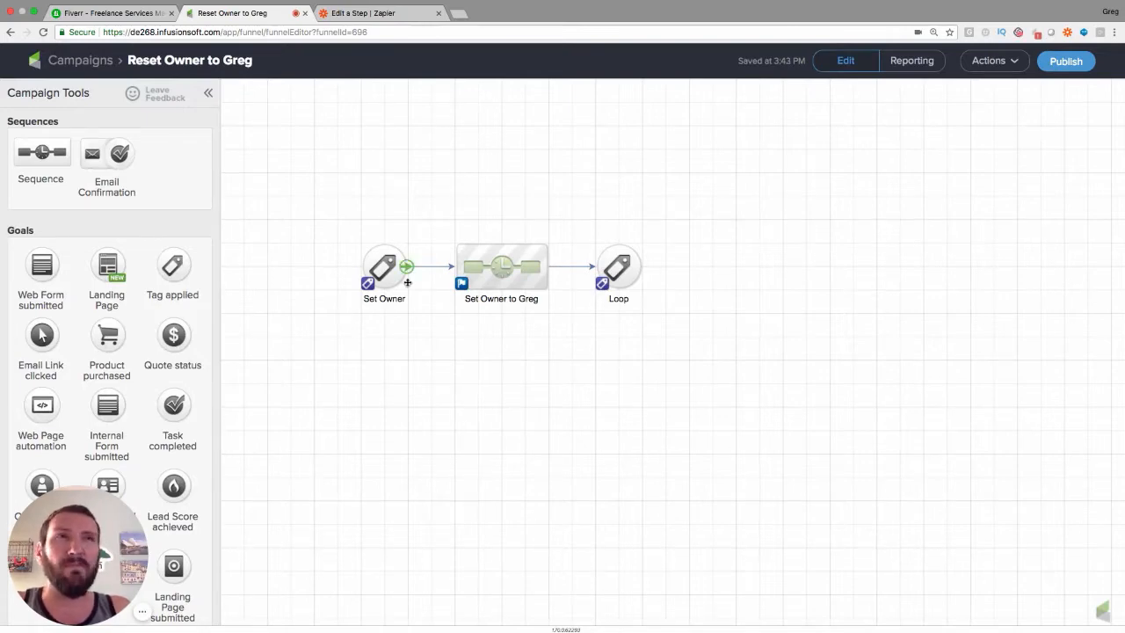
pyautogui.doubleClick(501, 266)
pyautogui.moveTo(608, 150)
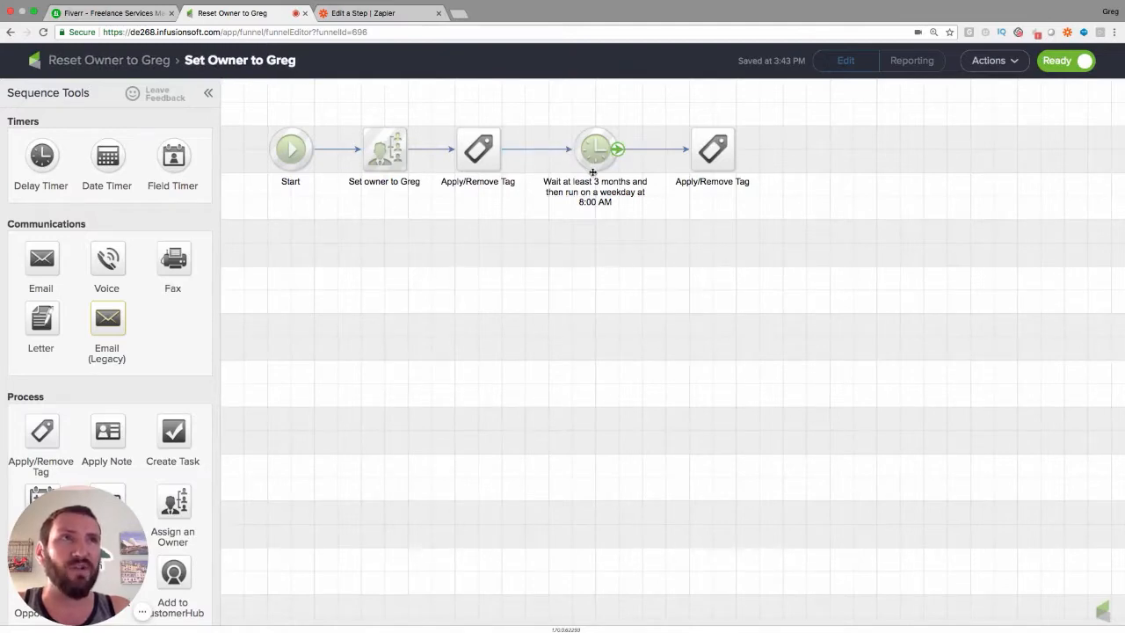
pyautogui.click(150, 63)
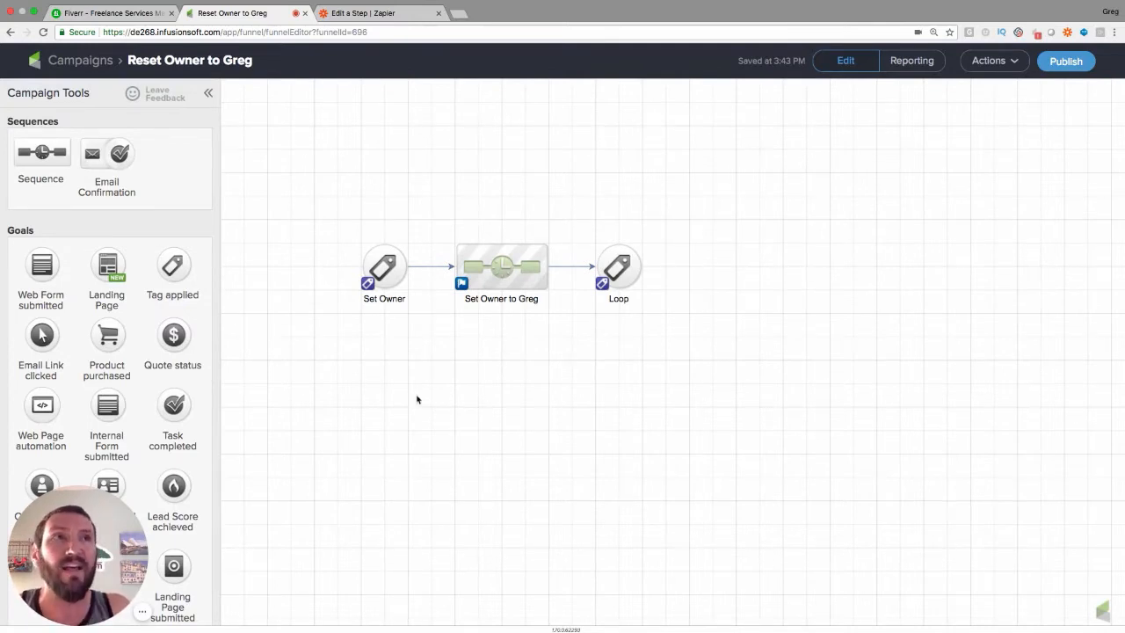
pyautogui.moveTo(306, 199); pyautogui.dragTo(705, 355)
pyautogui.click(705, 356)
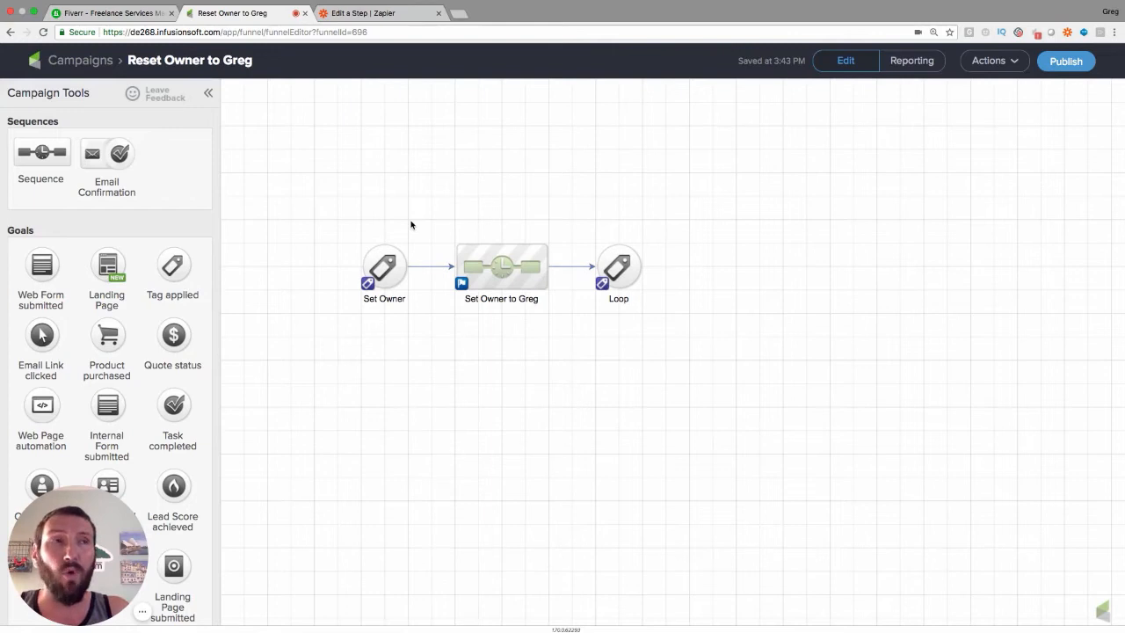
# Switch to Zapier to view the Infusionsoft Create/Update Contact template, and return to the owner-reset campaign in Infusionsoft.
pyautogui.click(361, 14)
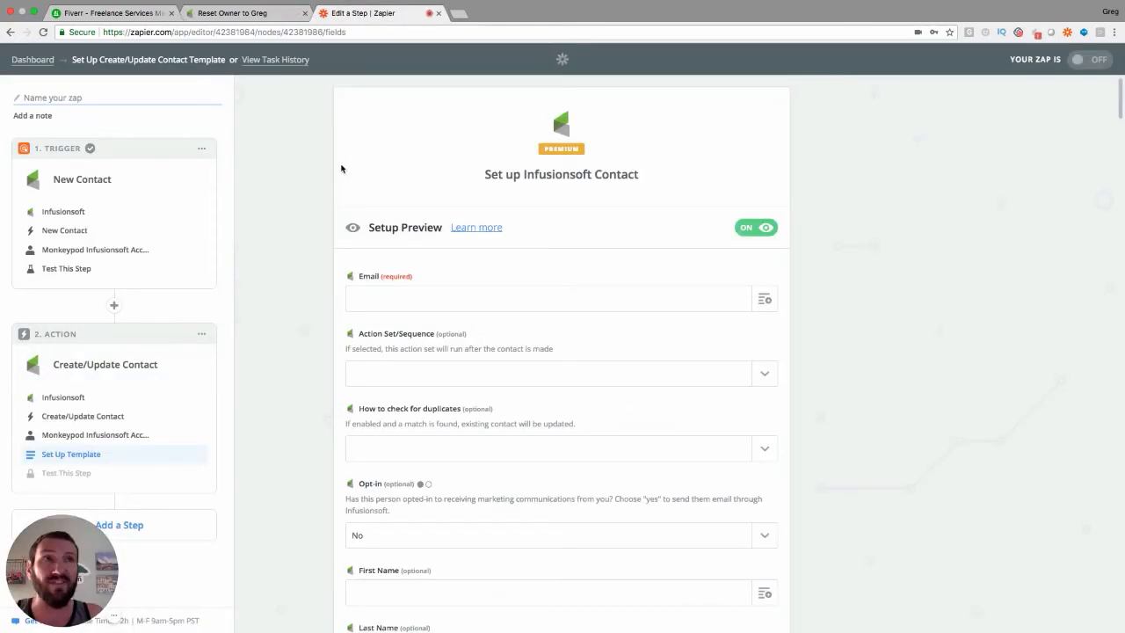
pyautogui.click(265, 14)
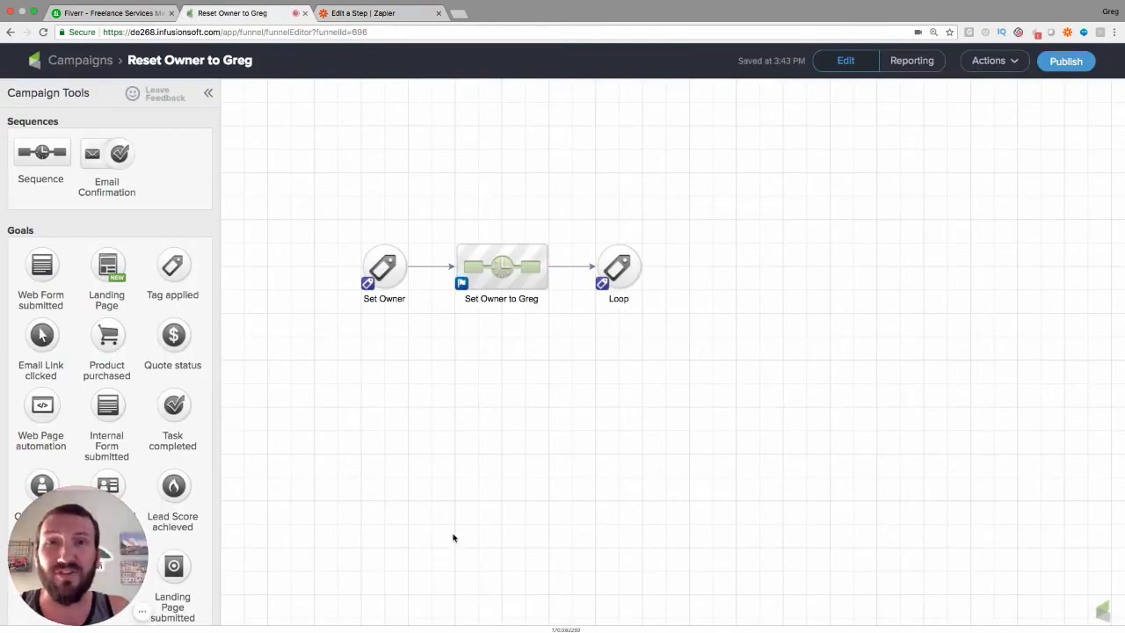
pyautogui.moveTo(167, 605)
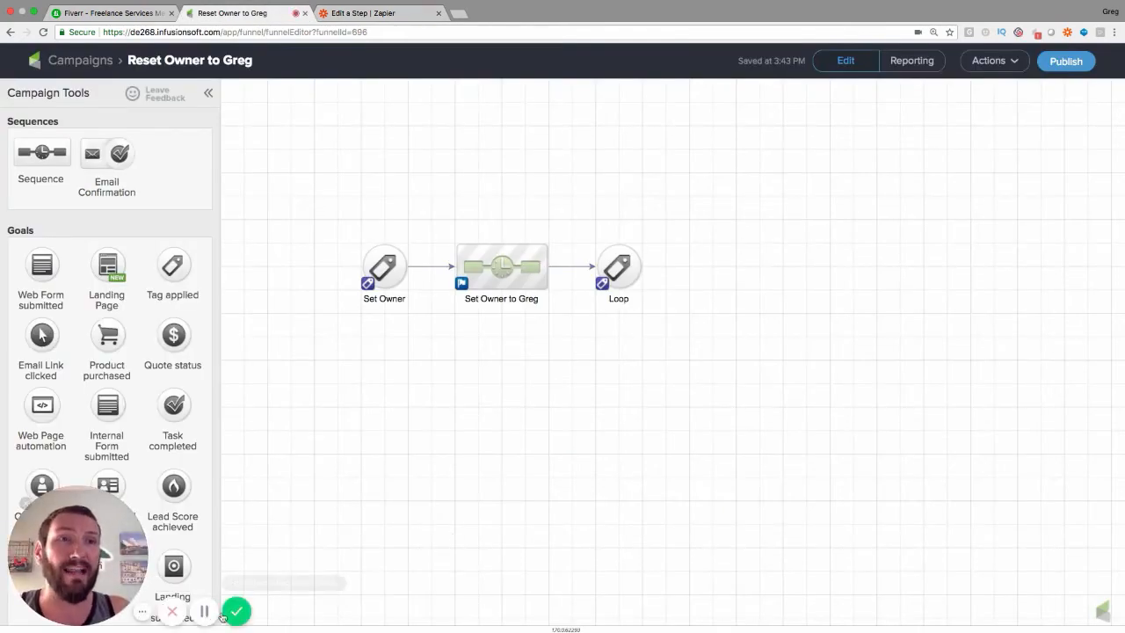